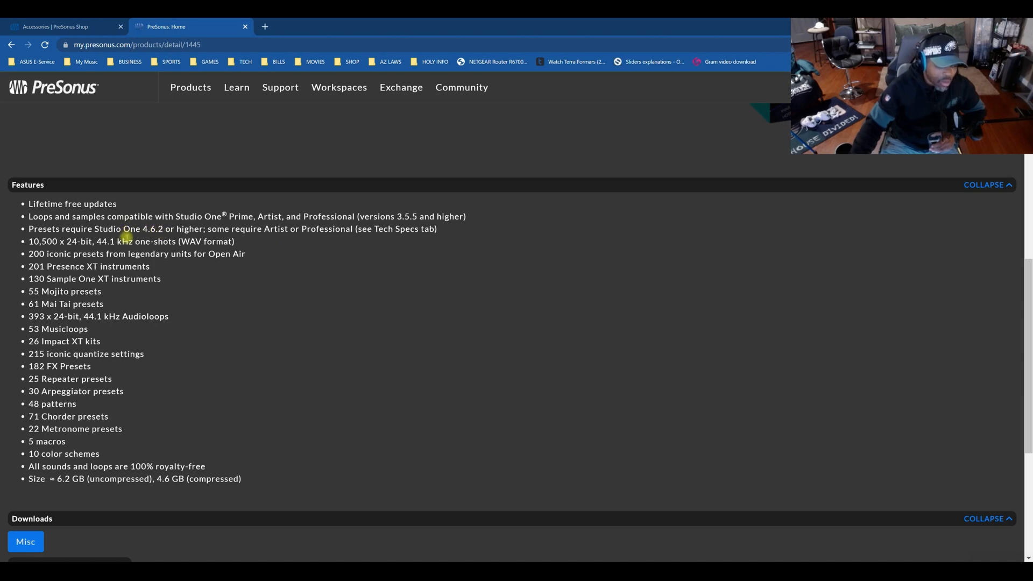
Review the Toolbox feature list on the PreSonus product page and switch to Studio One.
scroll(195, 289, up, 3)
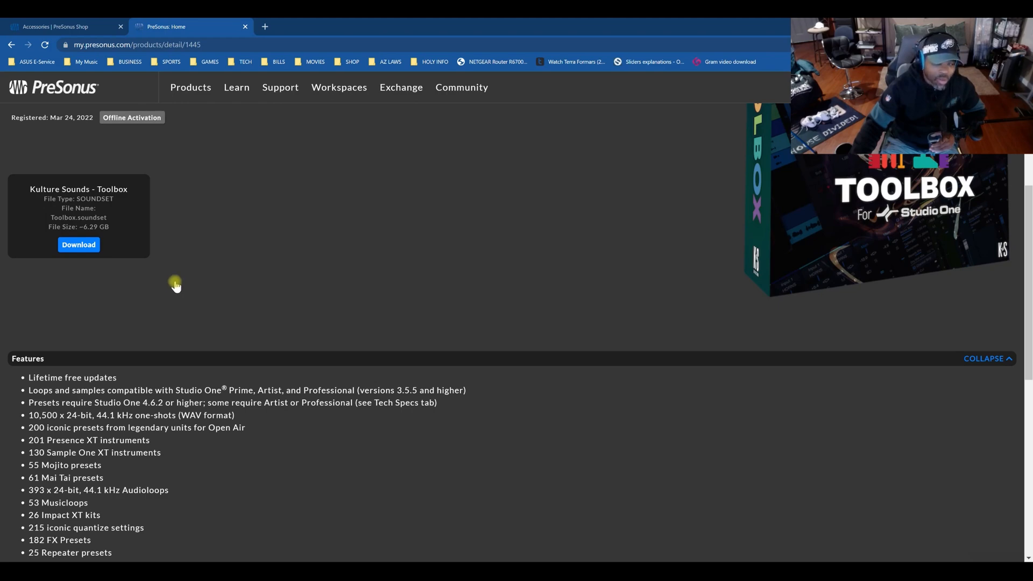
scroll(170, 280, down, 2)
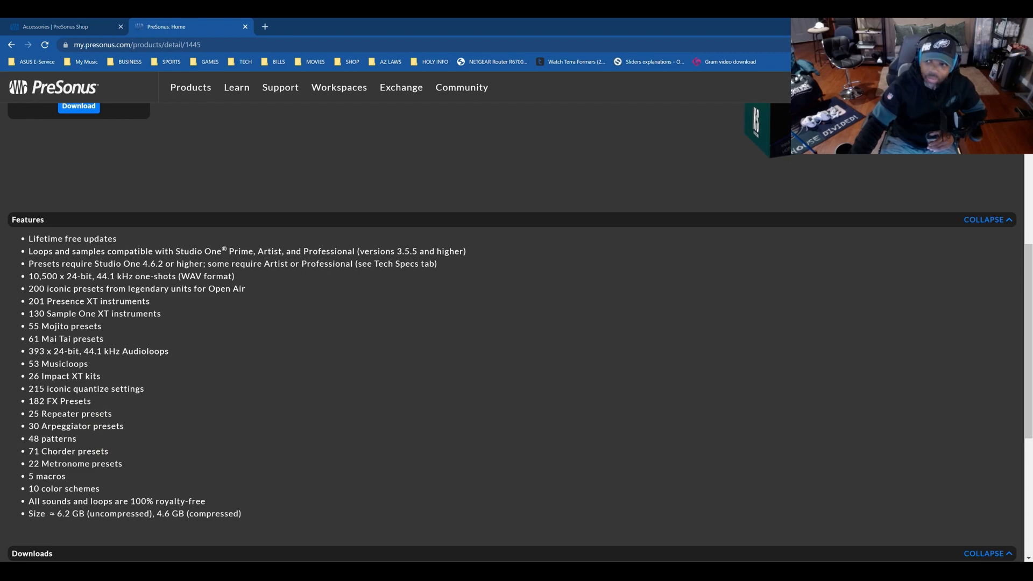
click(971, 26)
mouse_move(605, 560)
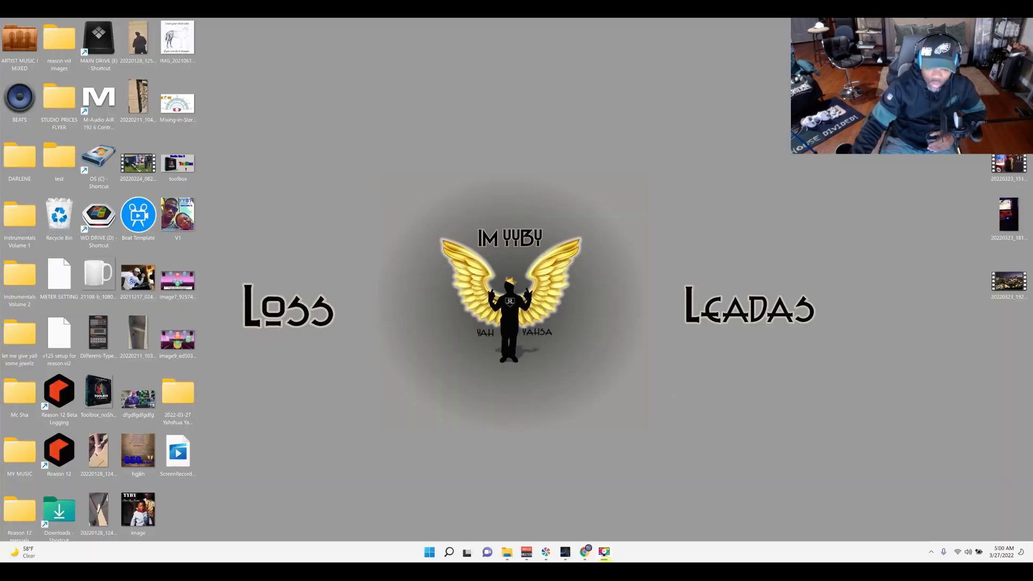
click(584, 554)
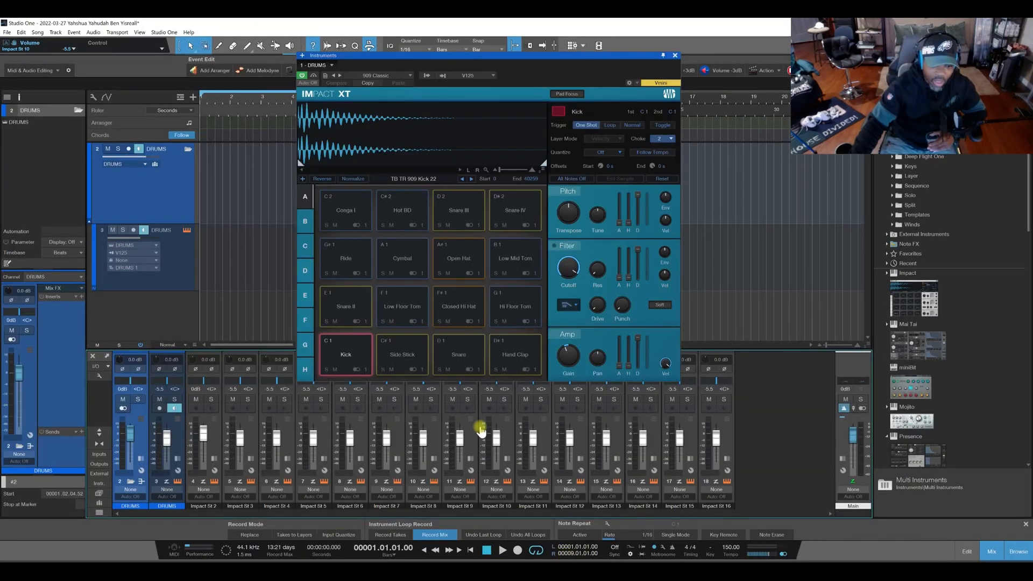
Load the TB 808 Urban Edition preset from Toolbox Drum Kits into Impact XT.
click(384, 76)
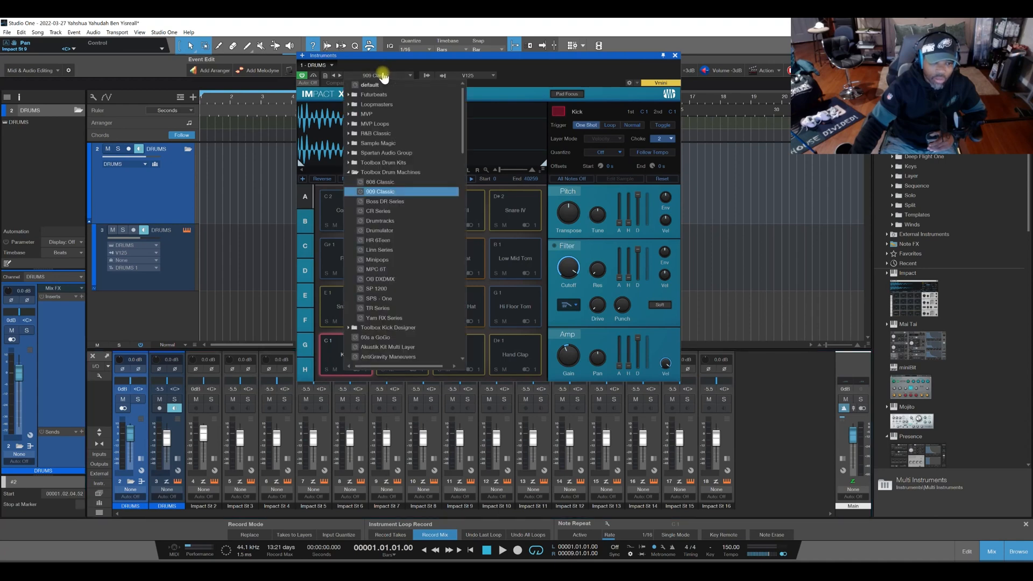
click(348, 172)
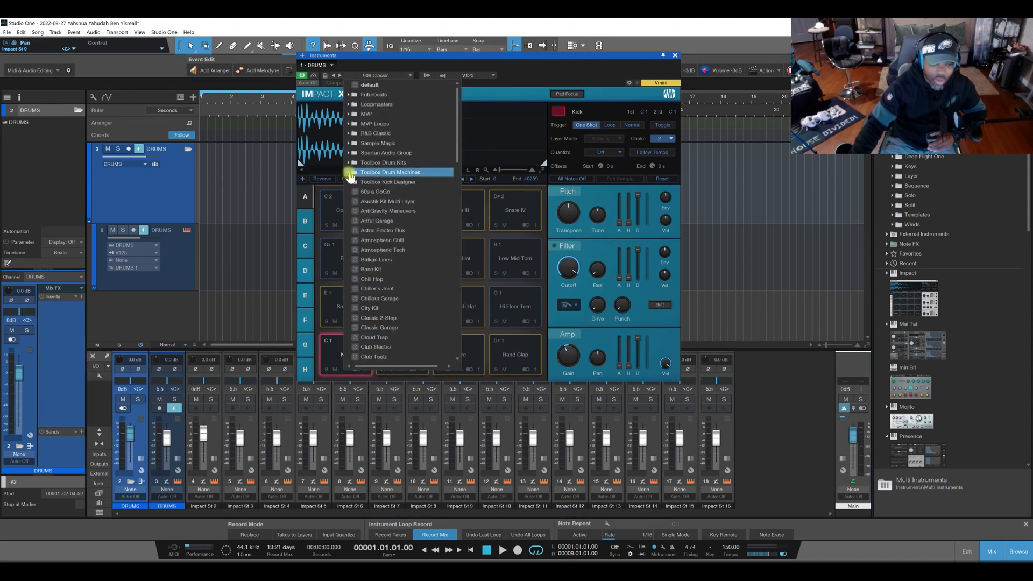
click(351, 182)
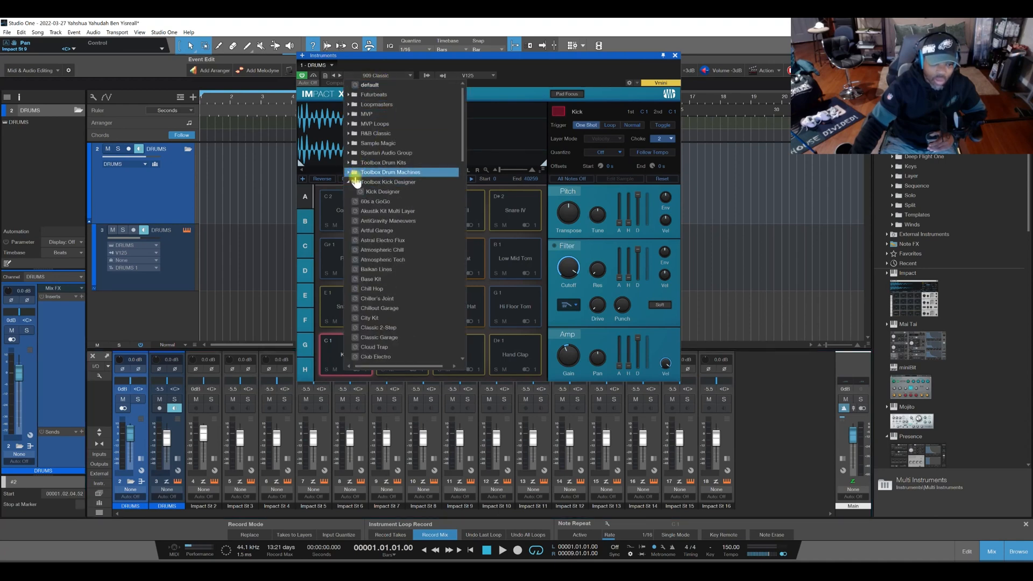
click(350, 183)
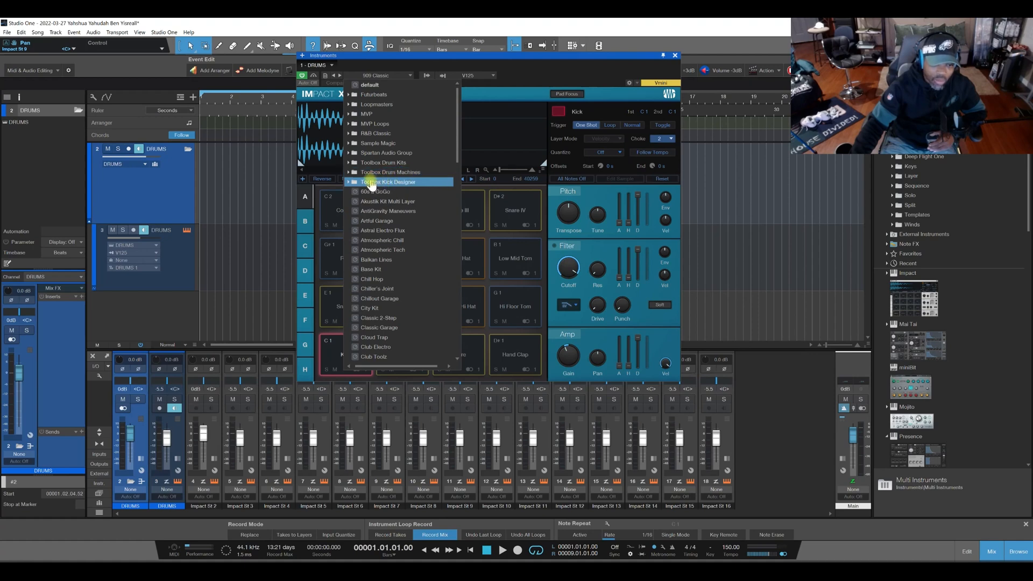
click(348, 163)
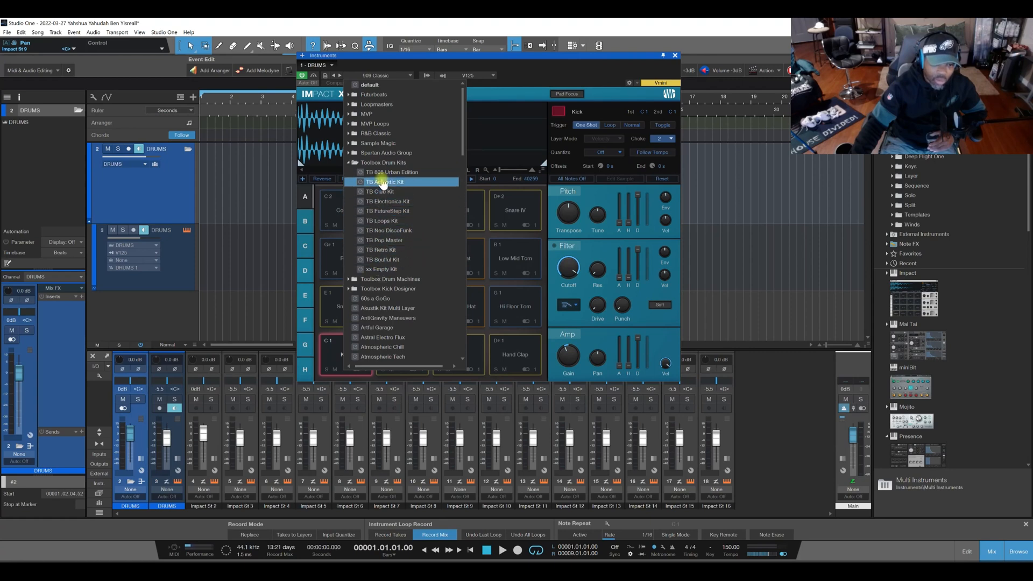
double_click(377, 172)
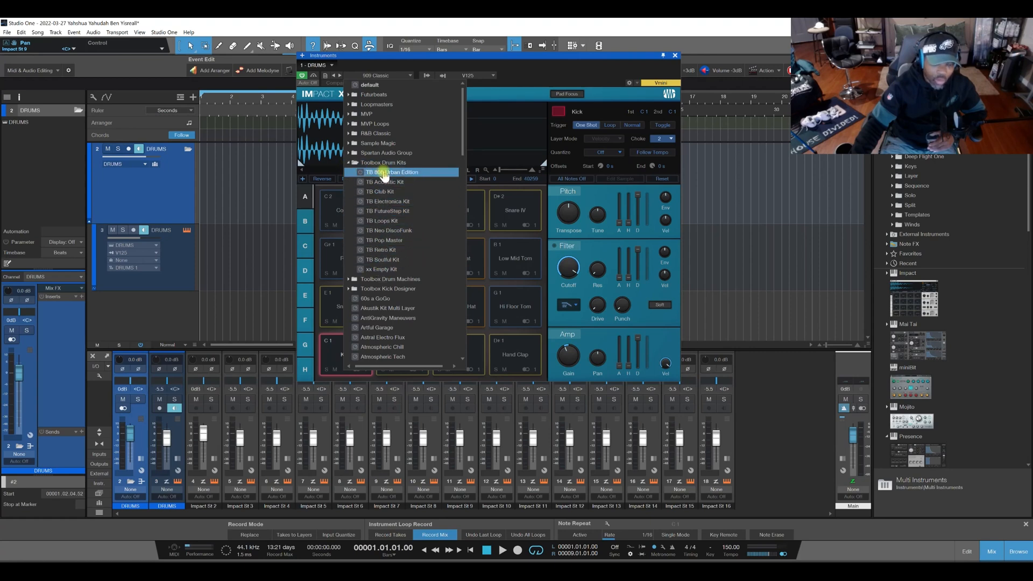
click(531, 77)
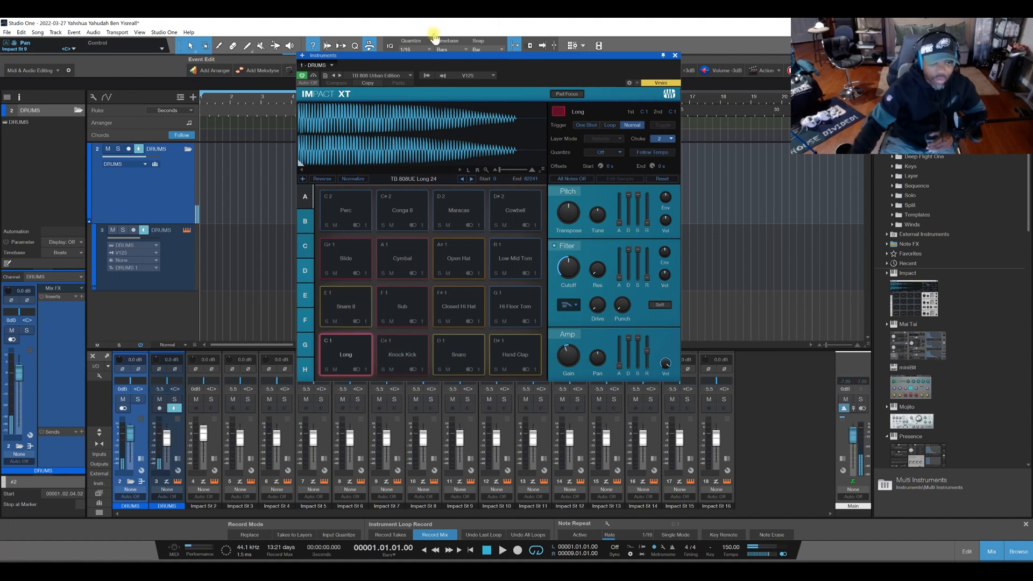
Load the Boss DR Series preset from Toolbox Drum Machines into Impact XT.
click(399, 77)
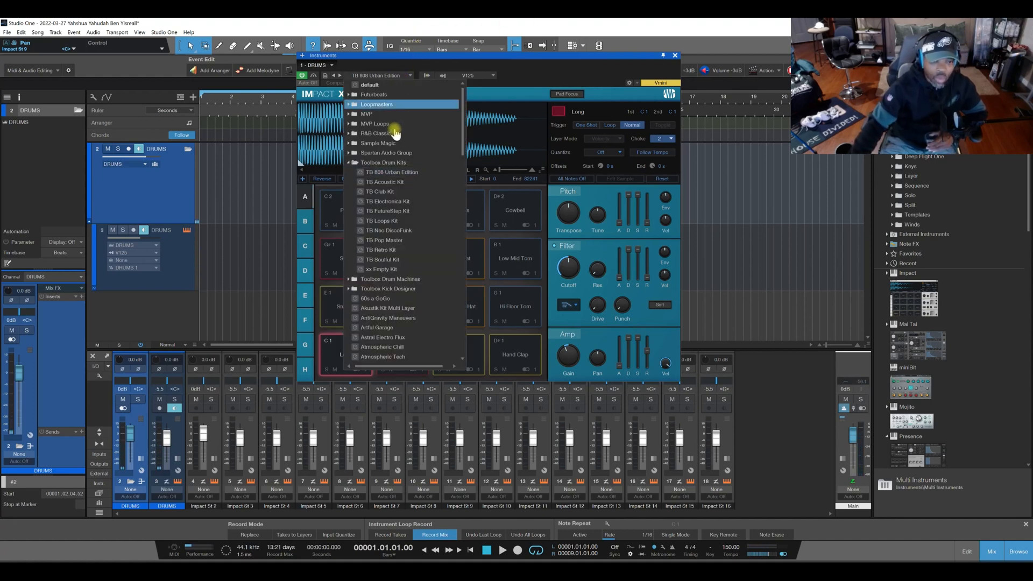
click(348, 163)
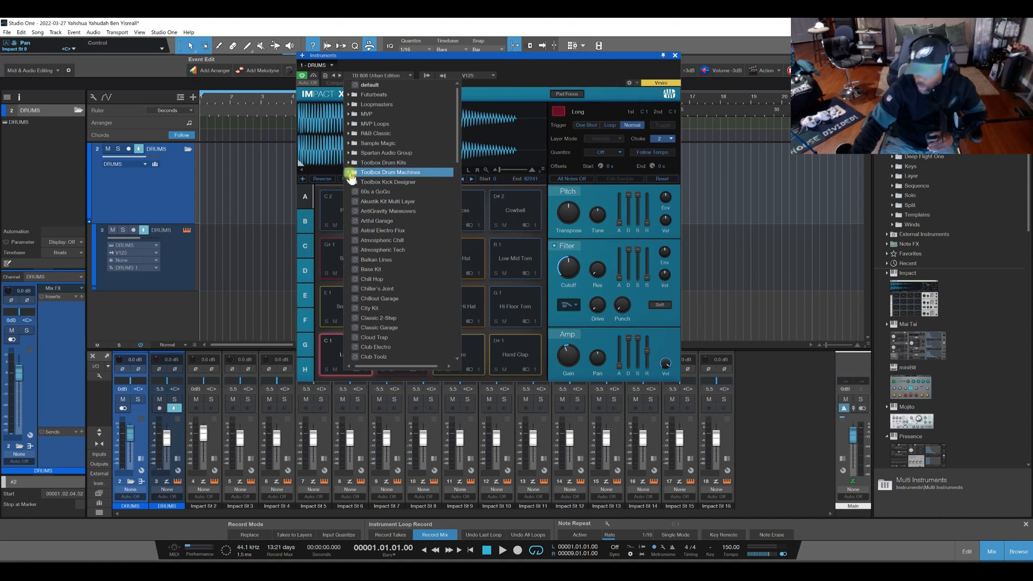
click(349, 175)
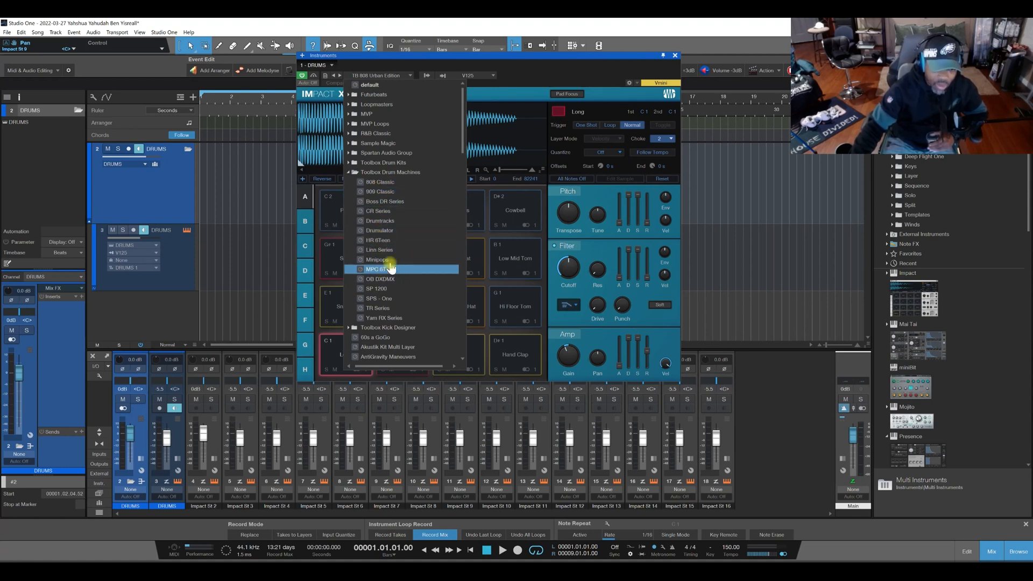
click(385, 202)
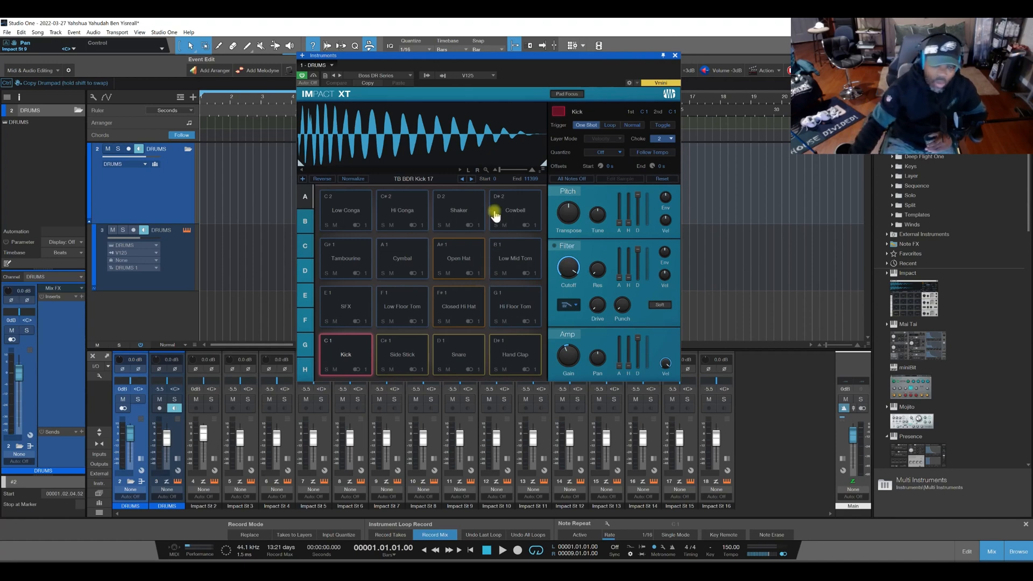
Look through the Toolbox Drum Machines presets and close the Impact XT window.
click(385, 75)
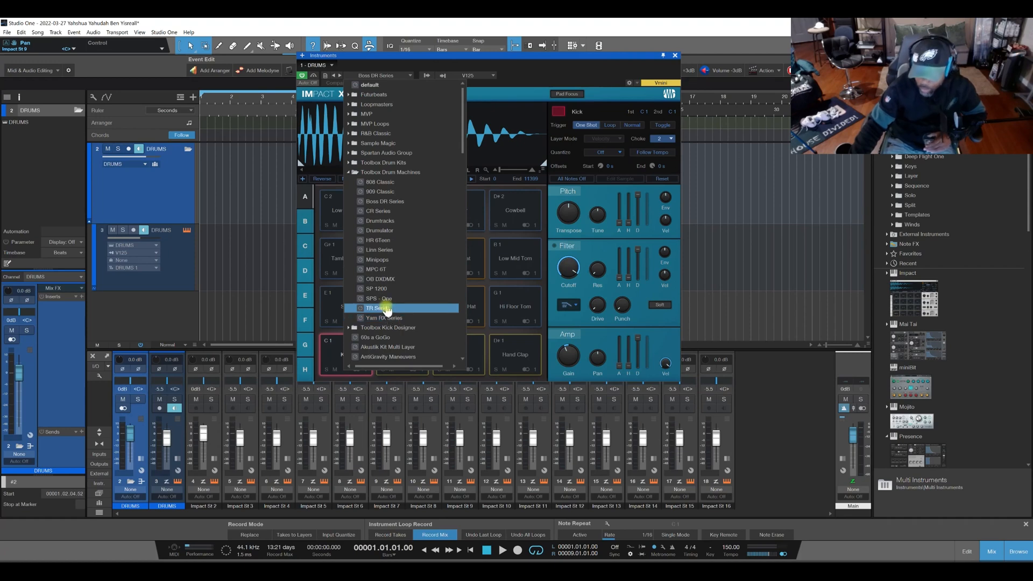
click(353, 173)
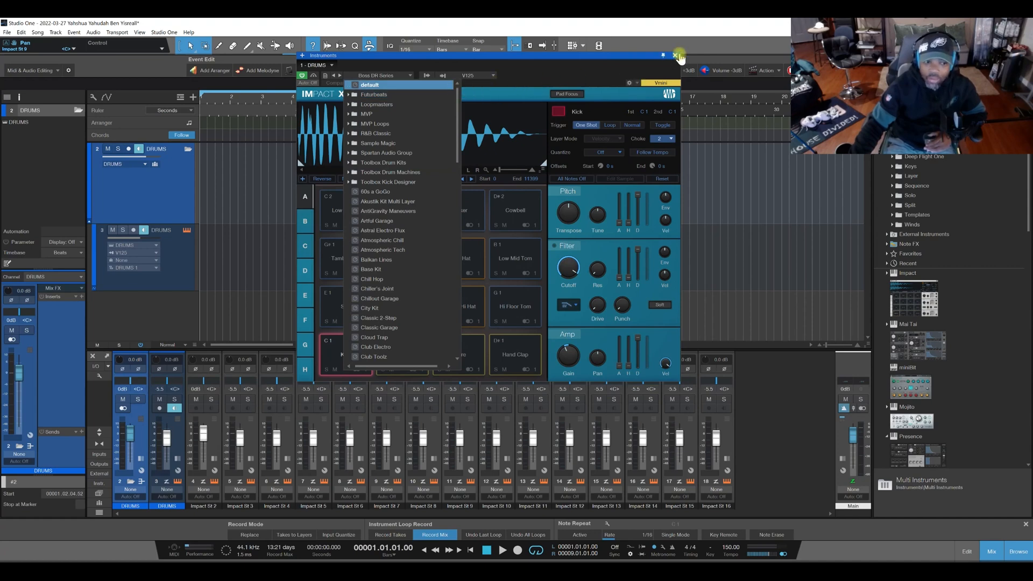
click(677, 56)
click(676, 56)
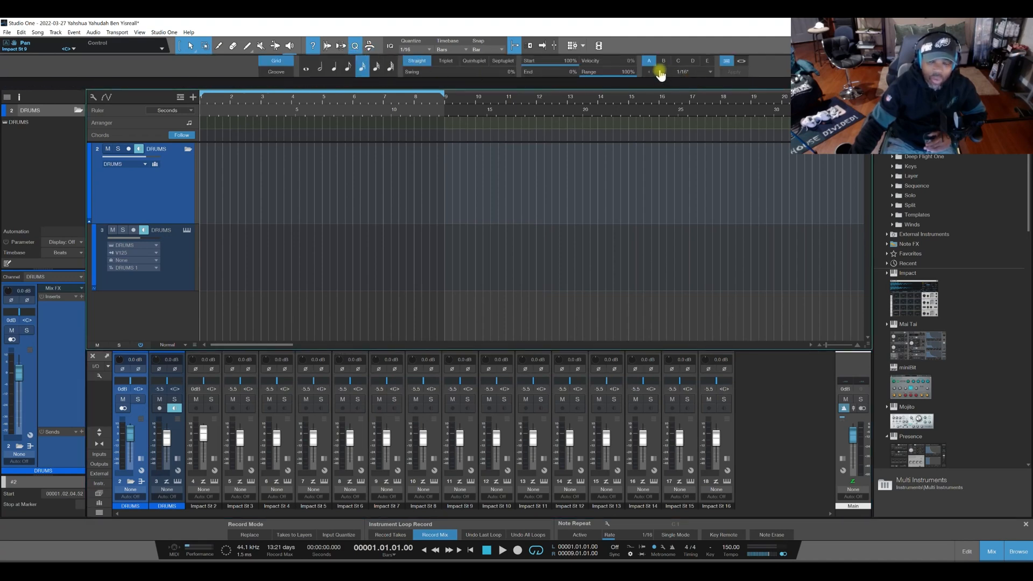
Examine the Toolbox Grooves quantize presets, including the 909, ASR10, DMX and SP-1200 folders.
click(710, 73)
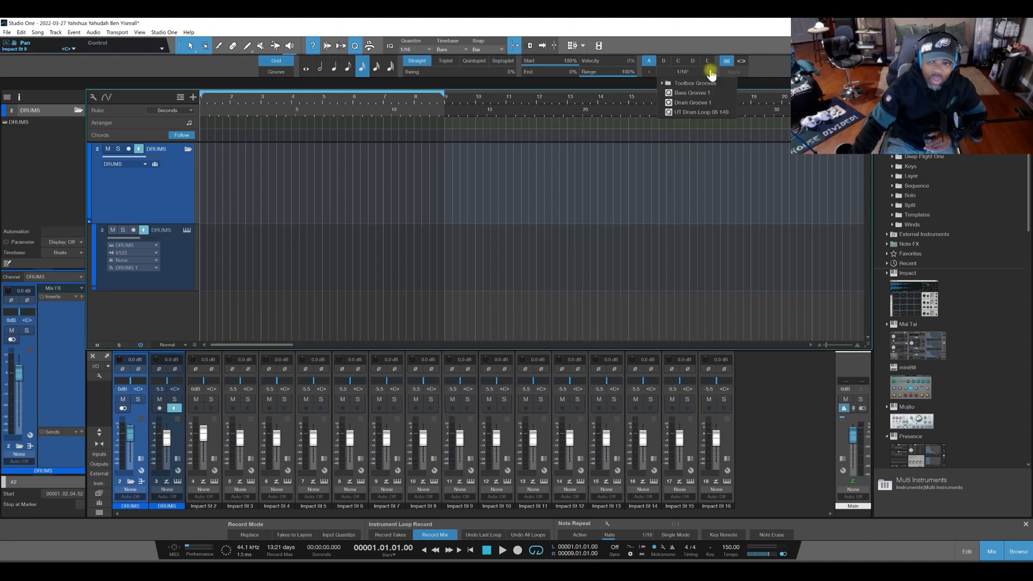
click(663, 84)
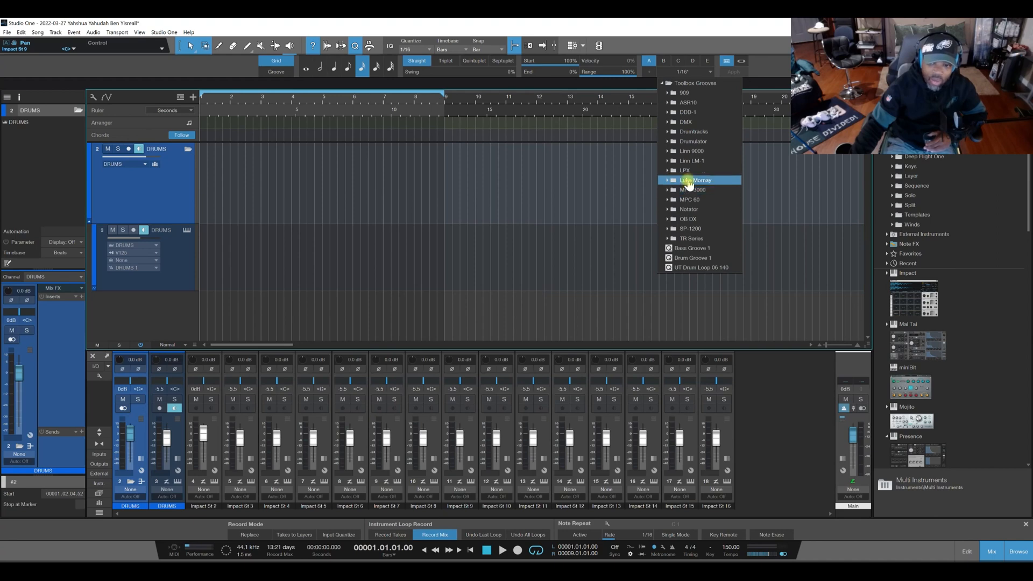
click(667, 93)
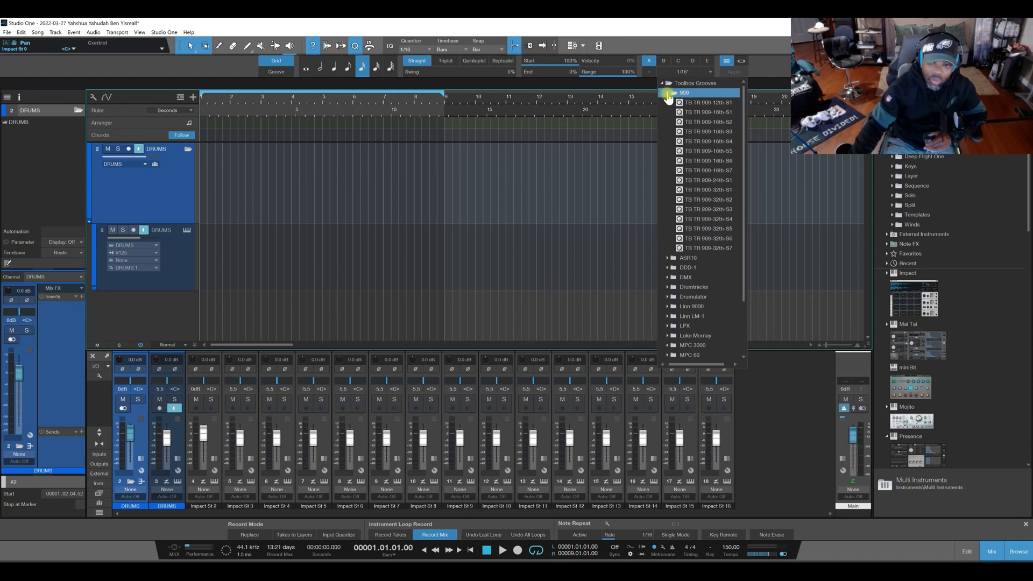
click(667, 94)
click(668, 102)
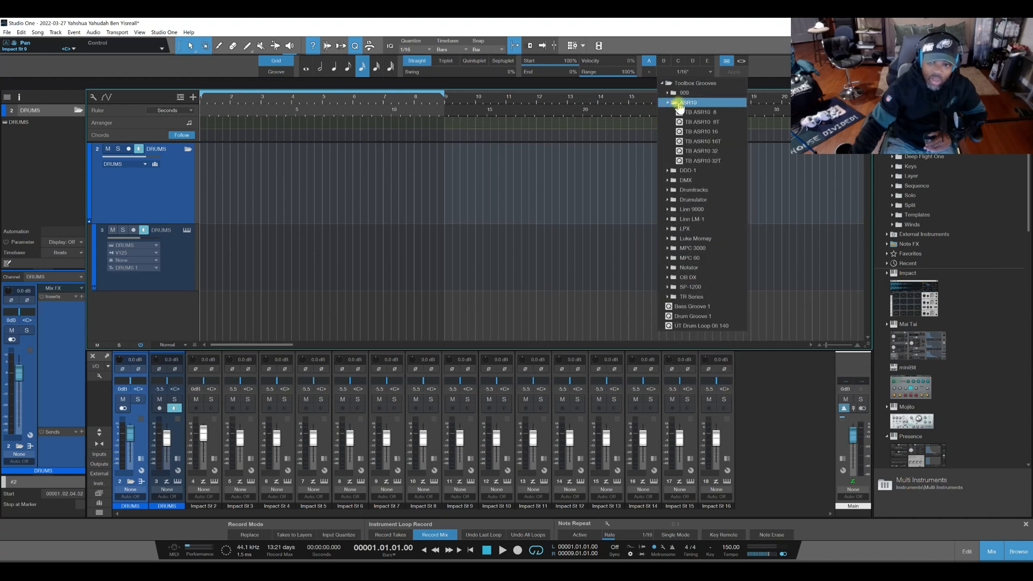
click(668, 102)
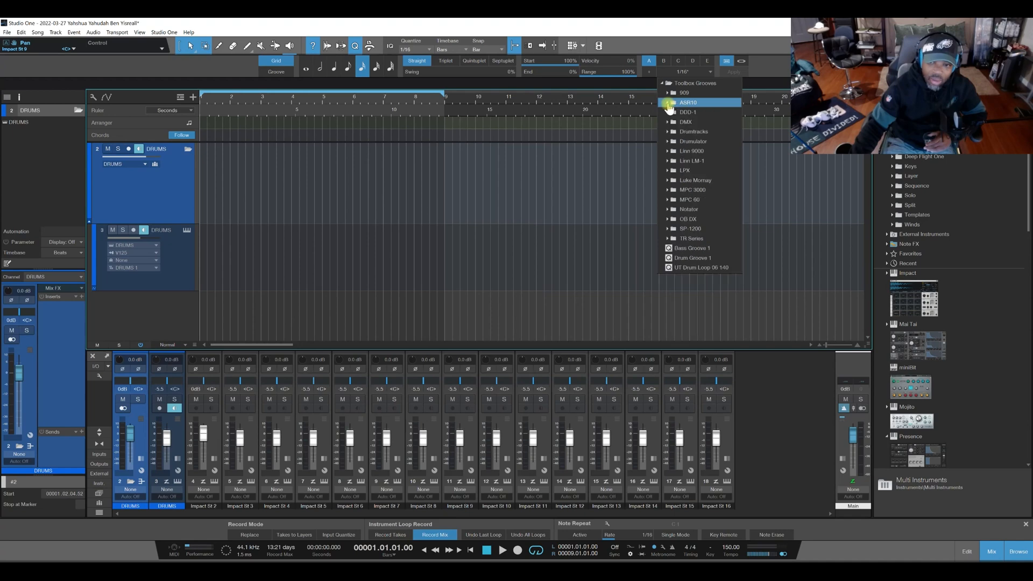
click(668, 122)
click(668, 122)
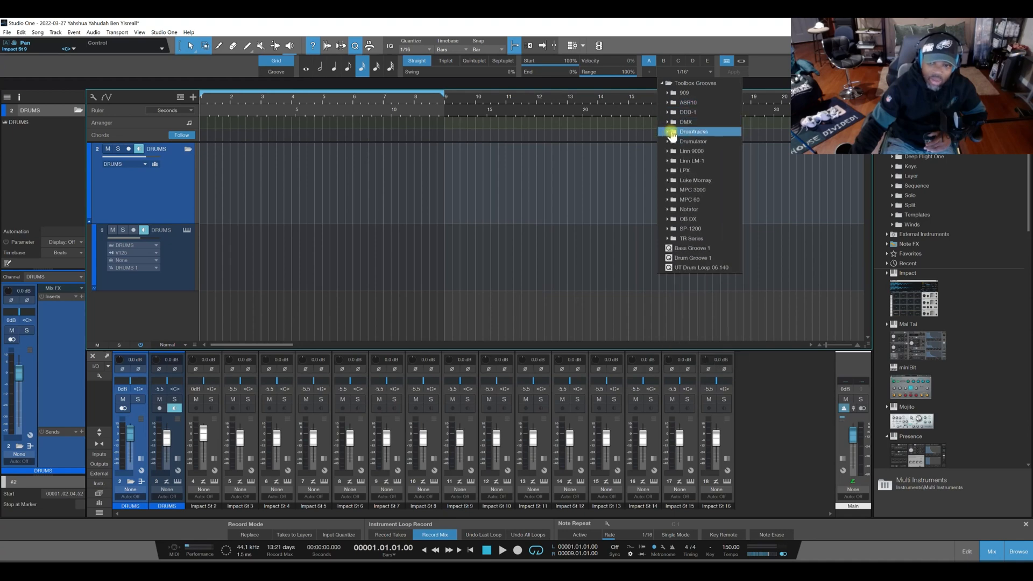
click(669, 229)
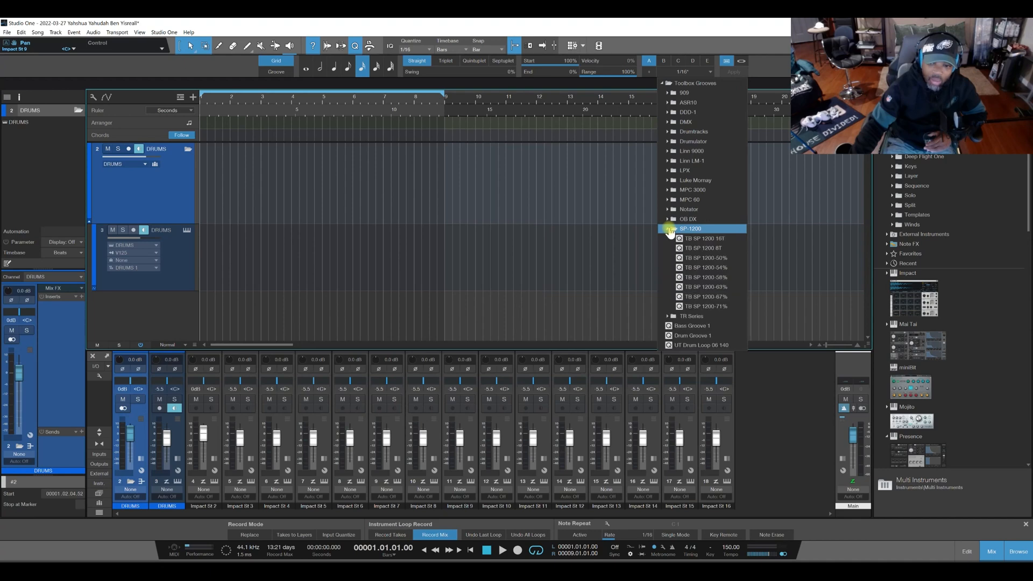
click(669, 229)
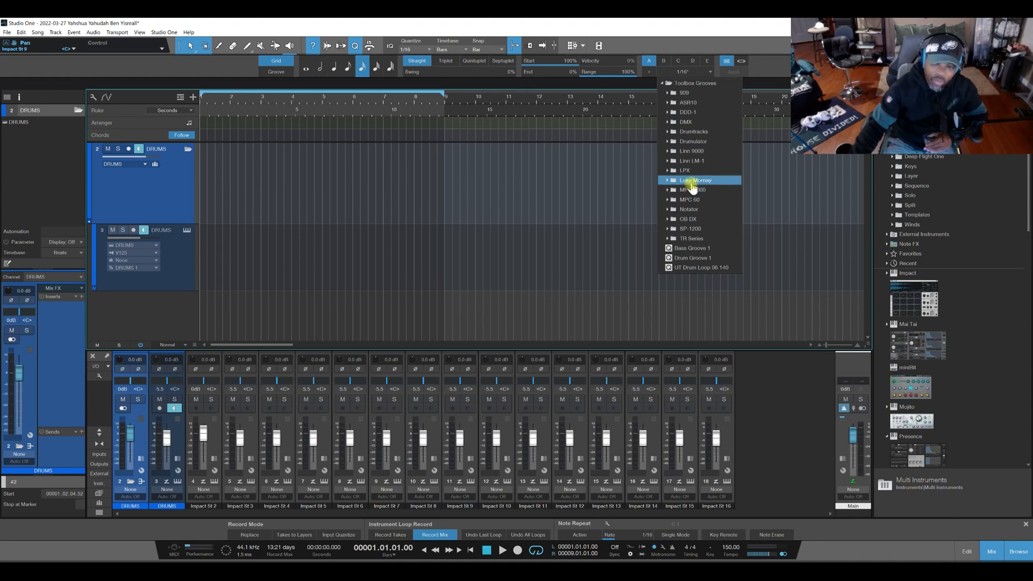
click(773, 68)
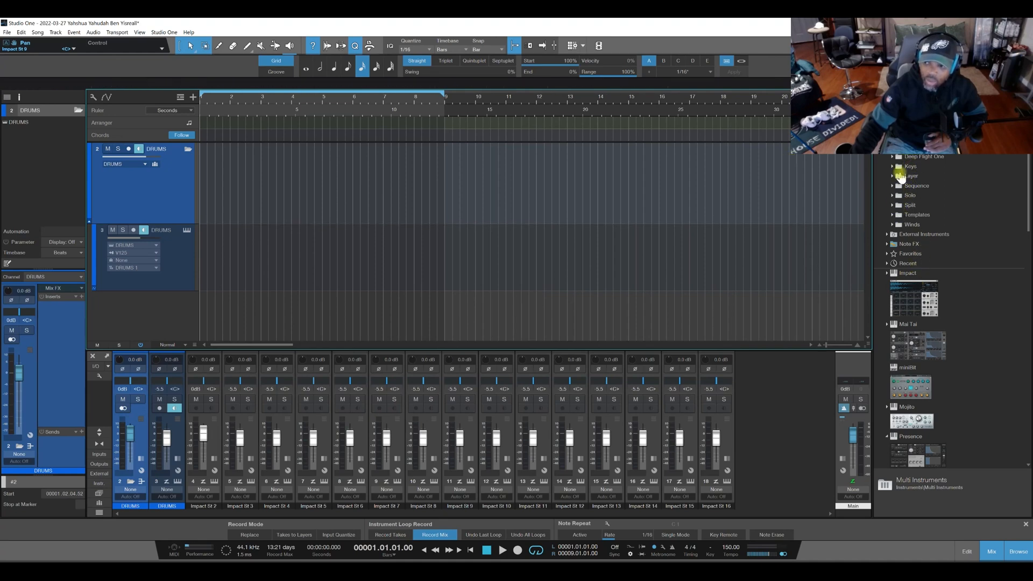
Examine the effect presets in the Toolbox FX Chains folder.
click(926, 96)
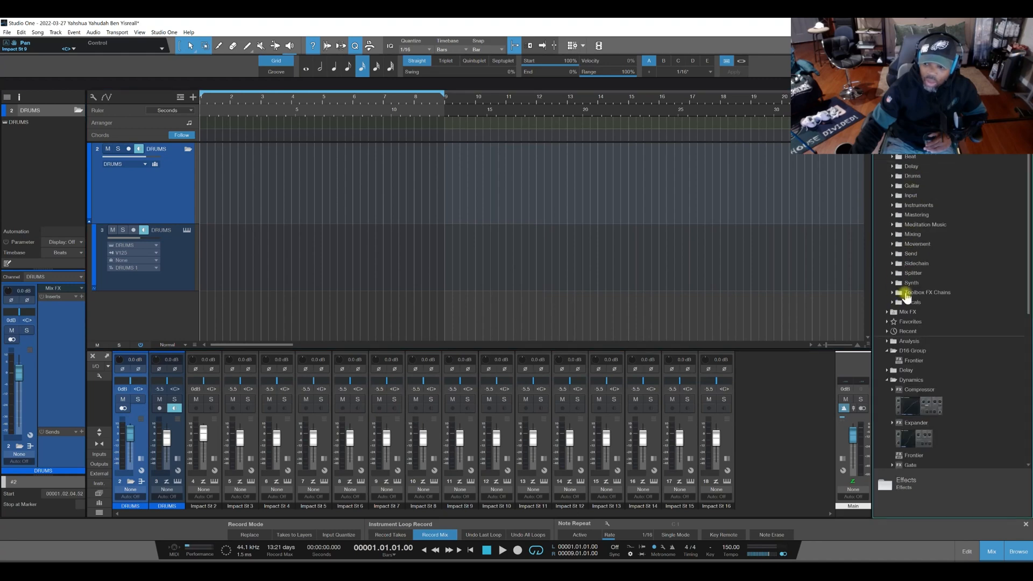
click(892, 292)
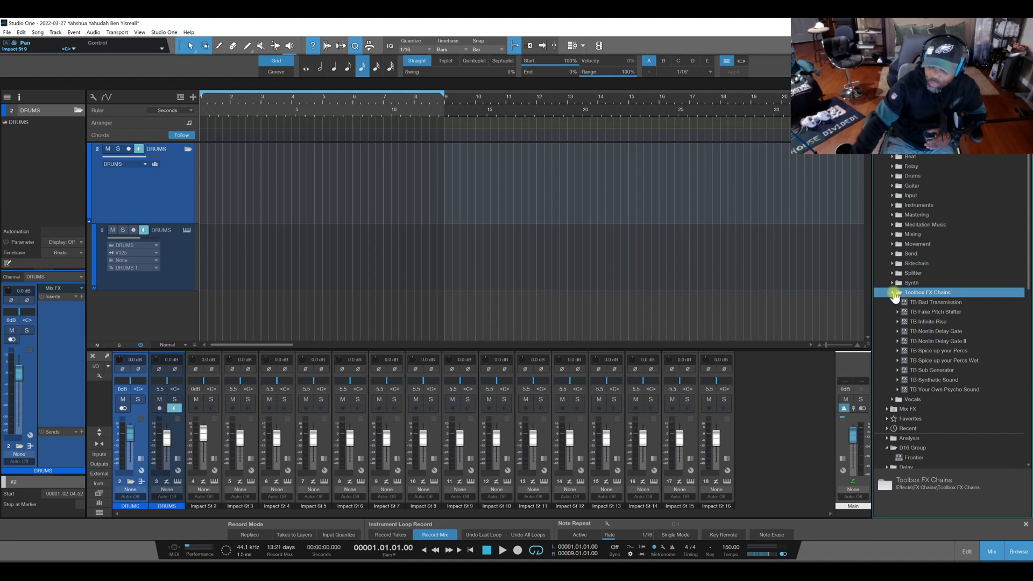
click(892, 293)
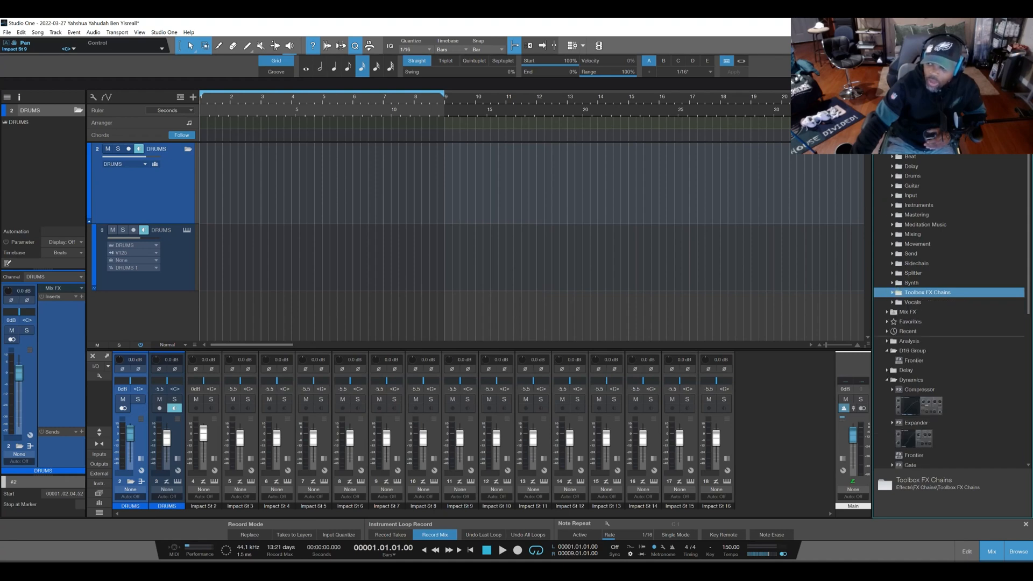
Add the TB Digipiano preset from the Toolbox Instruments Electric Pianos folder as a new instrument track below the DRUMS track.
scroll(918, 326, down, 10)
scroll(918, 326, down, 10)
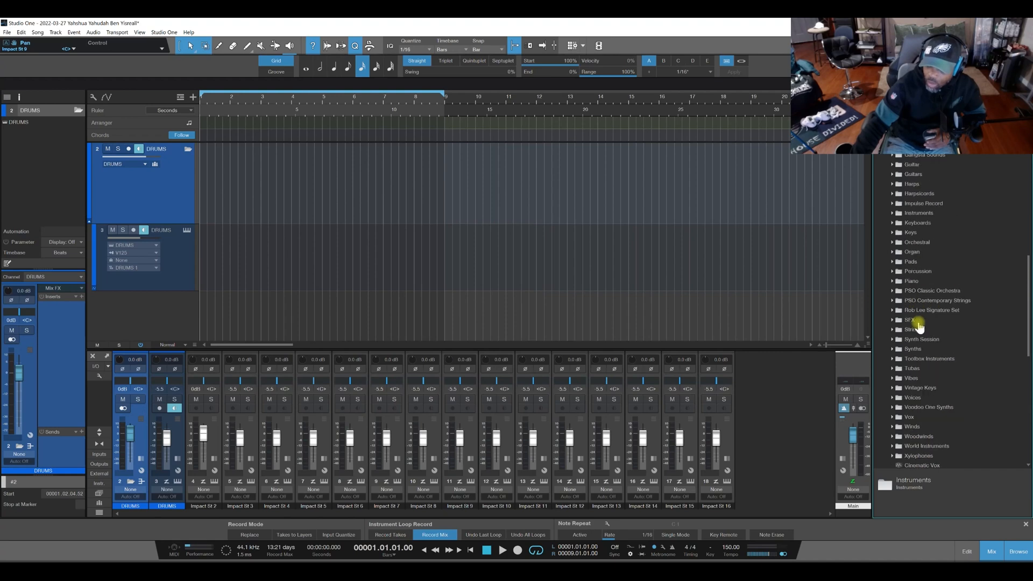
click(930, 359)
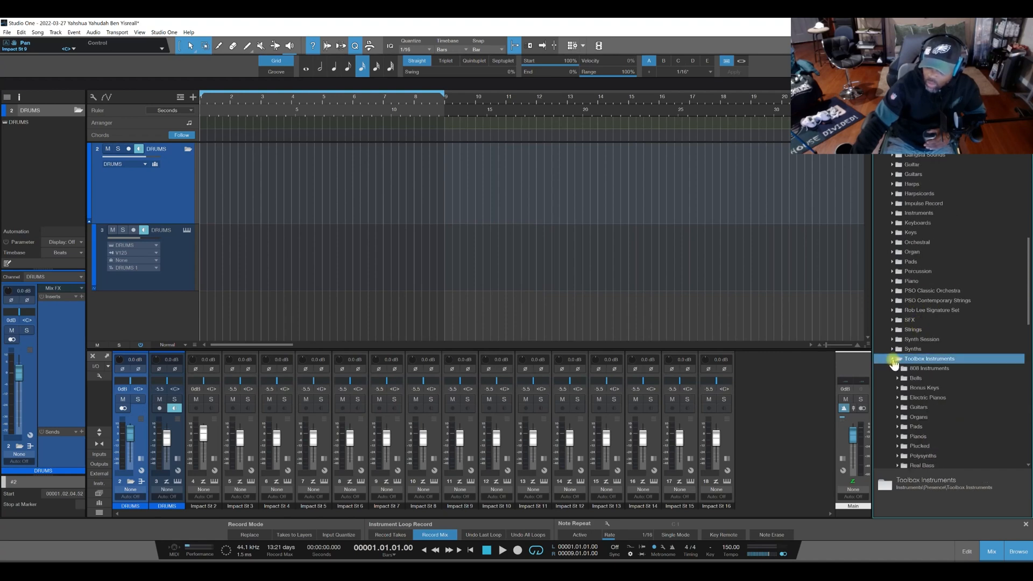
double_click(931, 360)
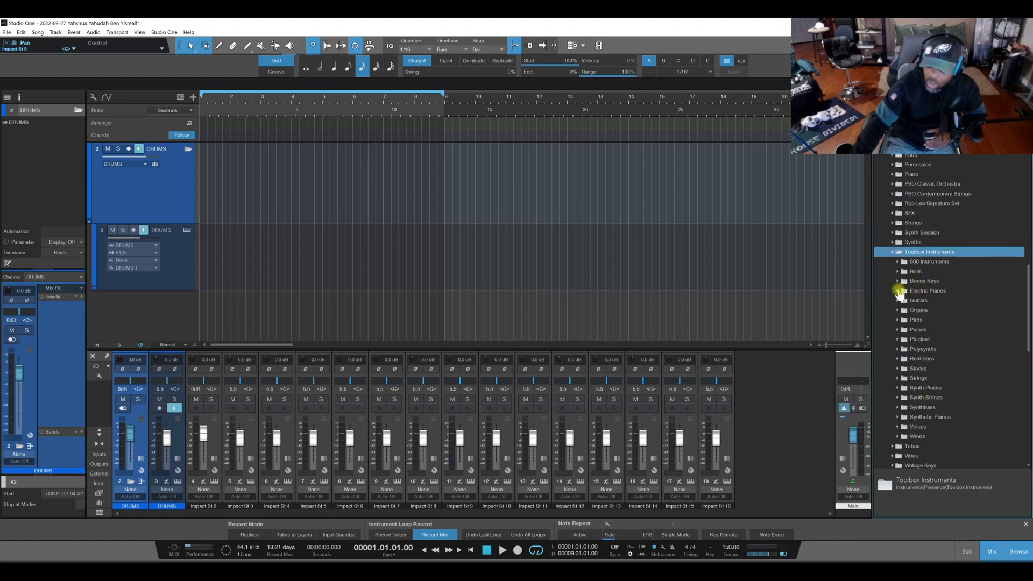
double_click(916, 292)
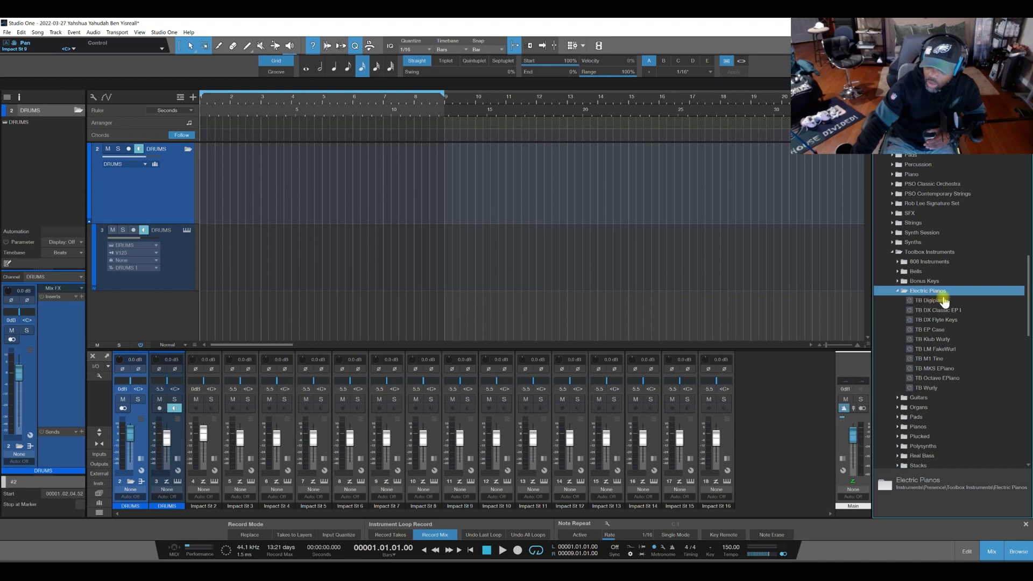
drag(934, 300, 135, 317)
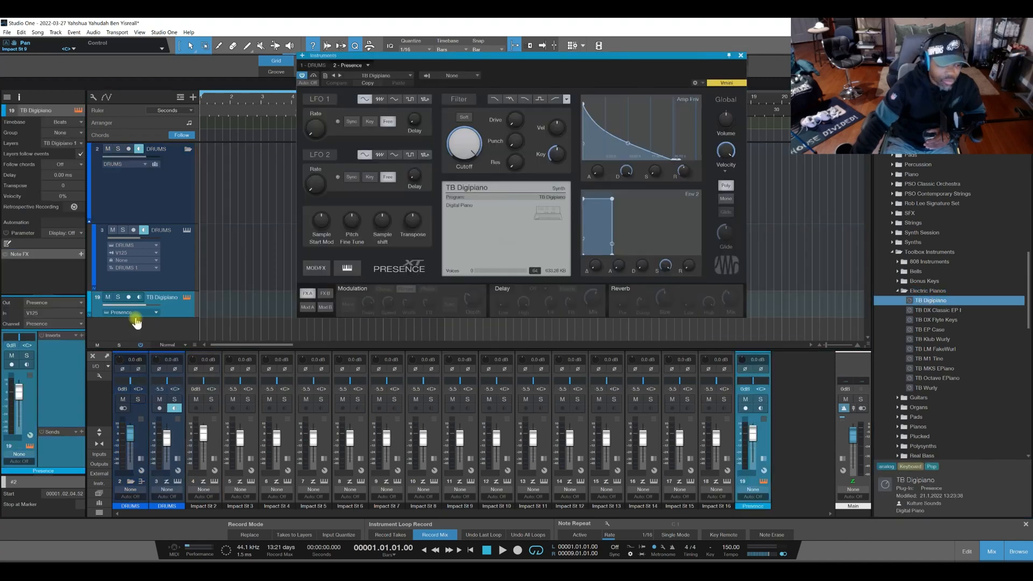
Lower the TB Digipiano track's volume to -10.8 dB and turn off monitoring on the DRUMS instrument track.
mouse_move(20, 391)
mouse_down()
mouse_move(20, 410)
mouse_move(10, 404)
mouse_up()
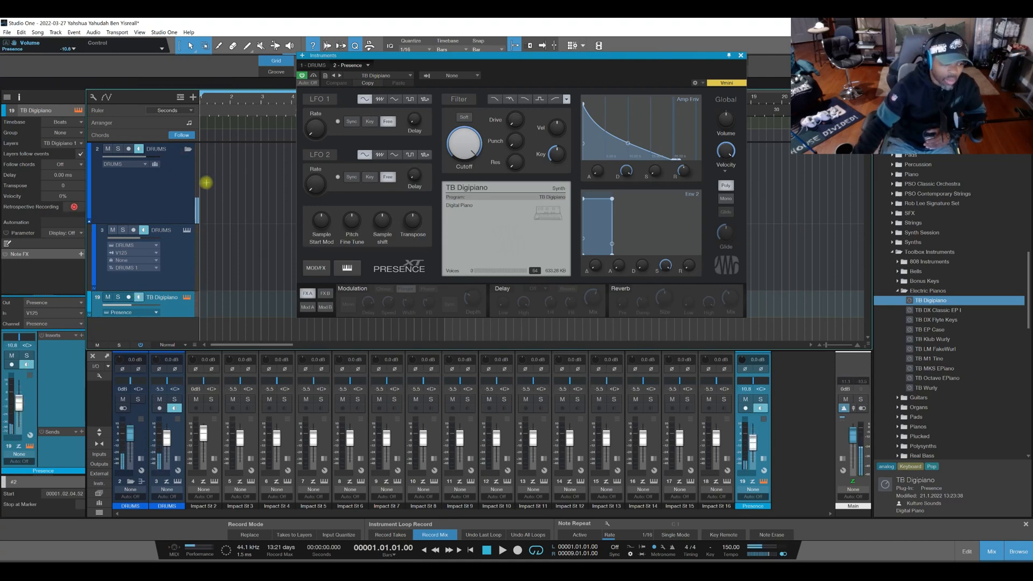
click(142, 229)
click(144, 229)
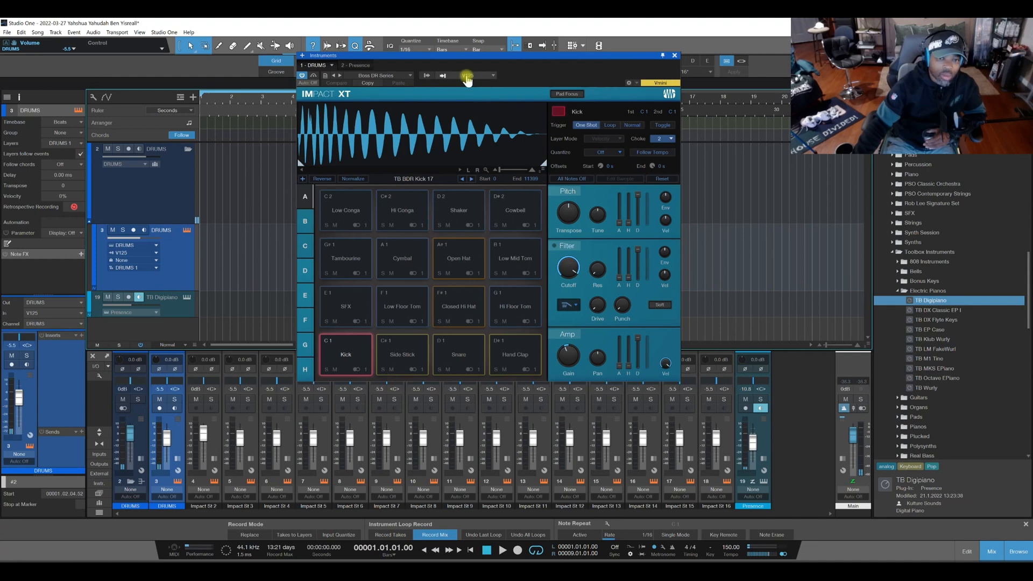
click(473, 76)
click(459, 85)
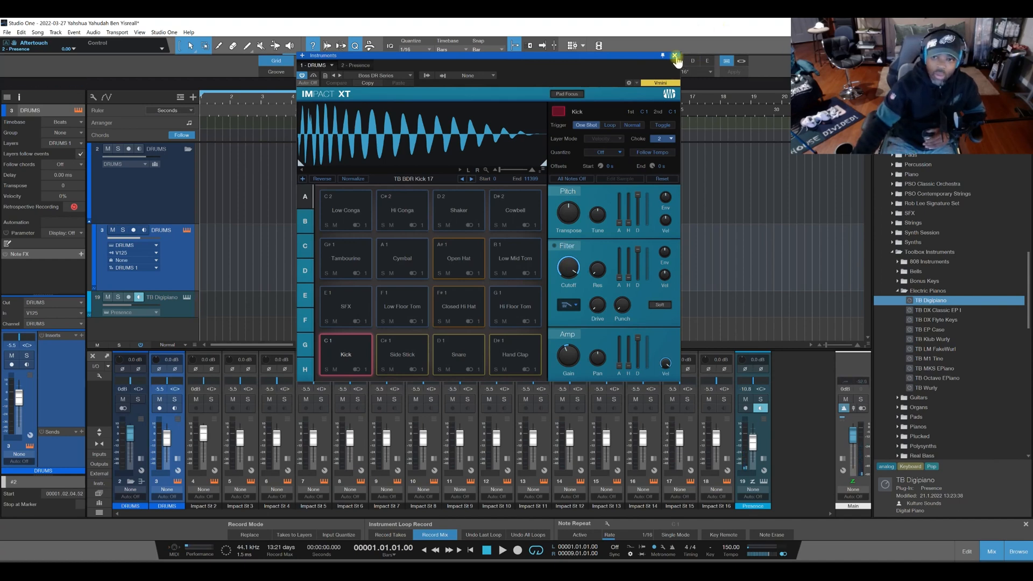
click(674, 55)
Turn on the reverb in the TB Digipiano track's Presence XT and load the TB DX Flyte Keys preset into it.
click(187, 297)
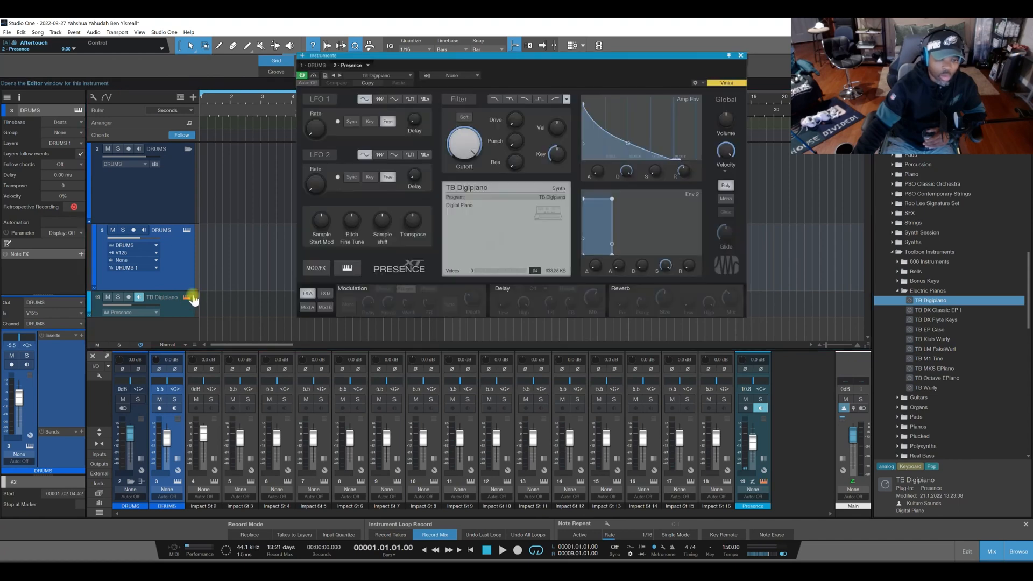
click(621, 290)
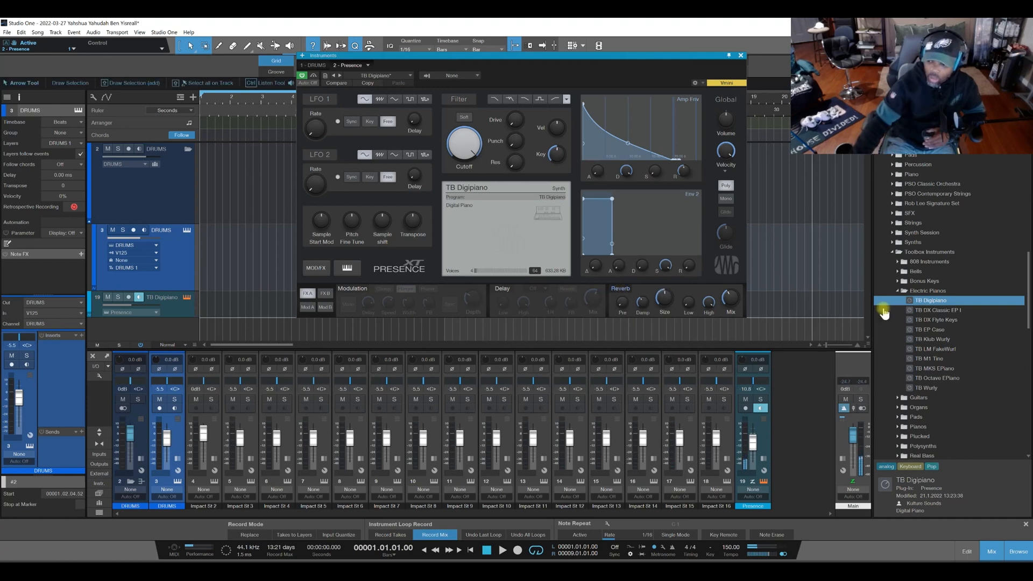
drag(936, 320, 455, 223)
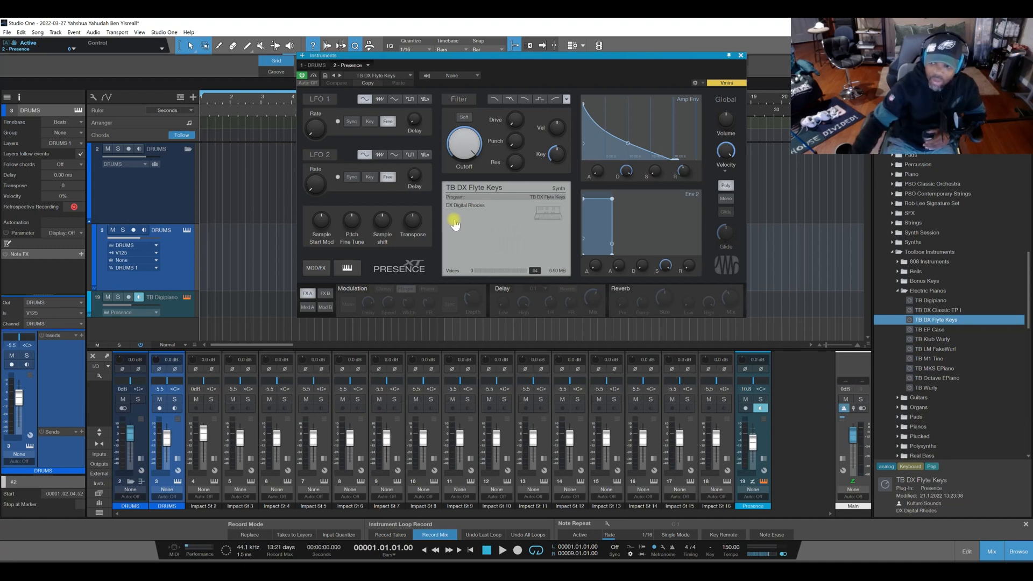
Add the TB ARP Classic II preset from the Arpeggiator's Toolbox Arp Collection to the TB Digipiano track and move its window clear of Presence XT.
click(891, 254)
scroll(914, 231, up, 8)
scroll(915, 235, up, 6)
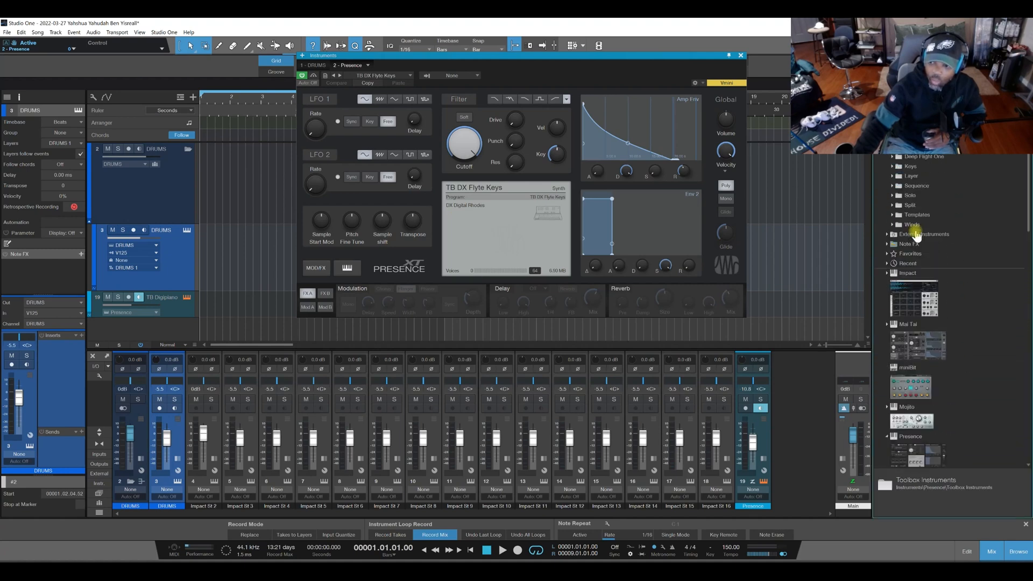
click(887, 244)
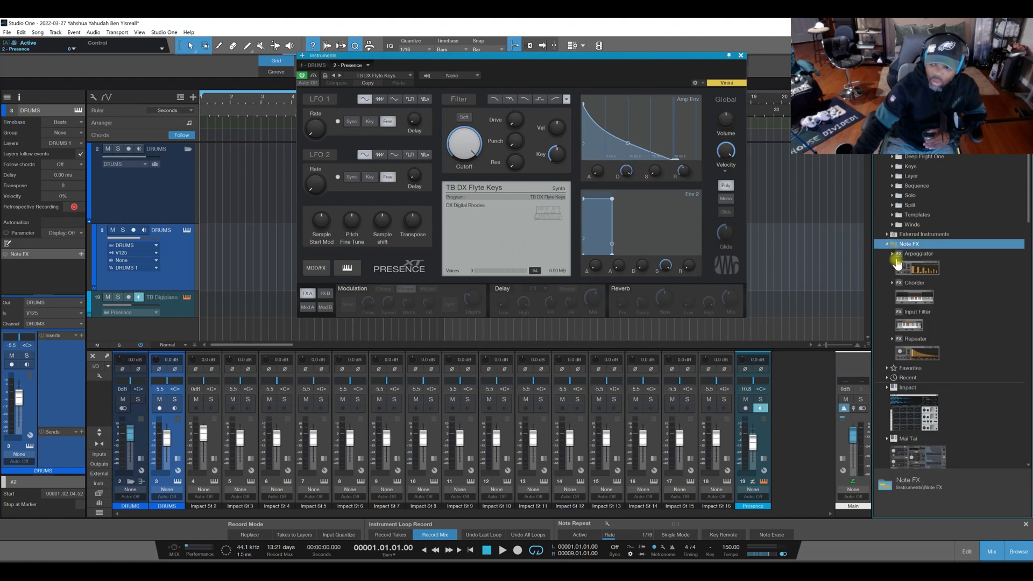
click(893, 254)
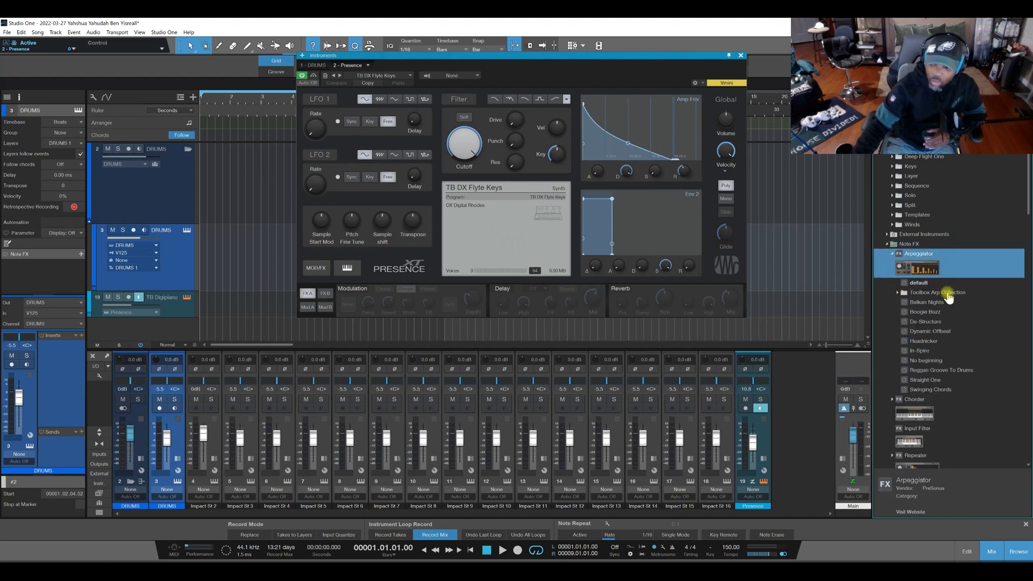
click(898, 293)
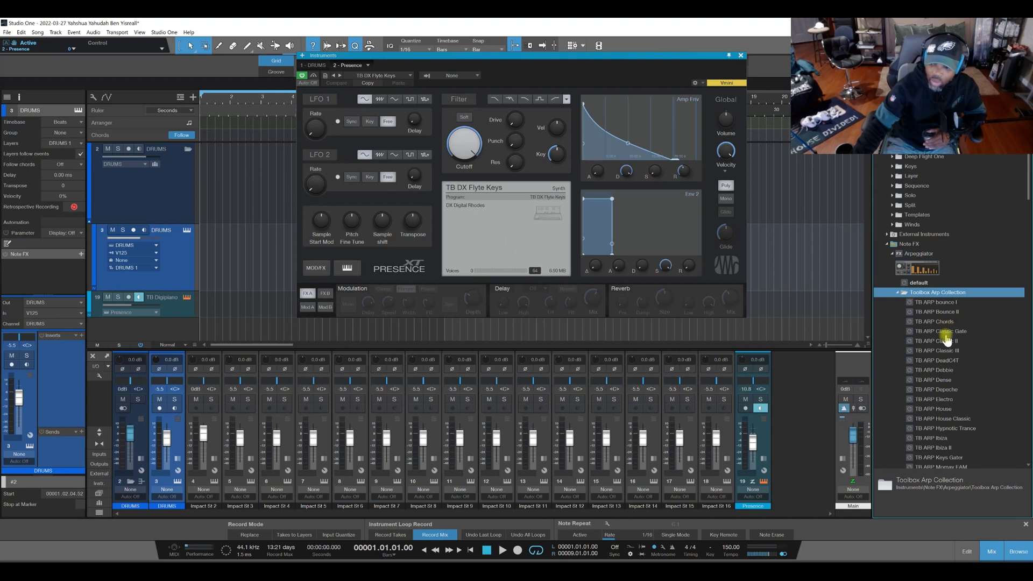
drag(950, 344, 182, 311)
drag(489, 218, 127, 65)
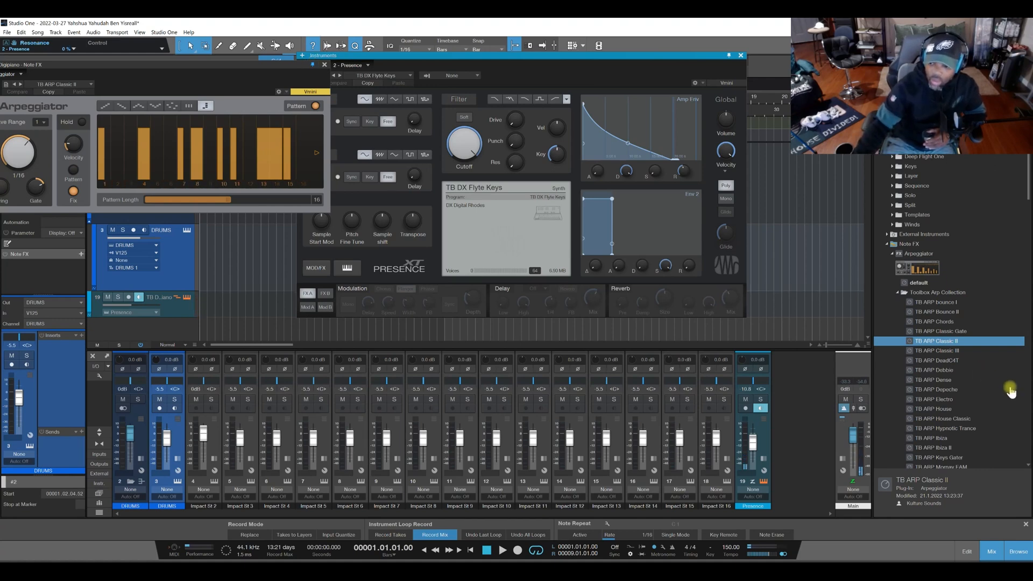
Try TB ARP Electro in the Arpeggiator, replace it with TB ARP Ibiza, and look through the rest of the Toolbox Arp Collection.
drag(936, 400, 217, 172)
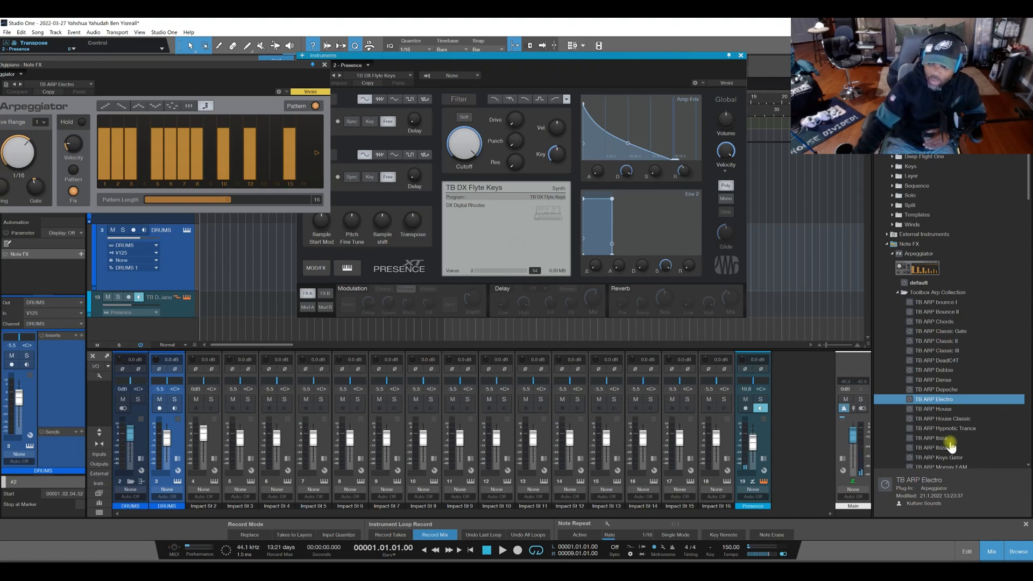
drag(942, 440, 229, 174)
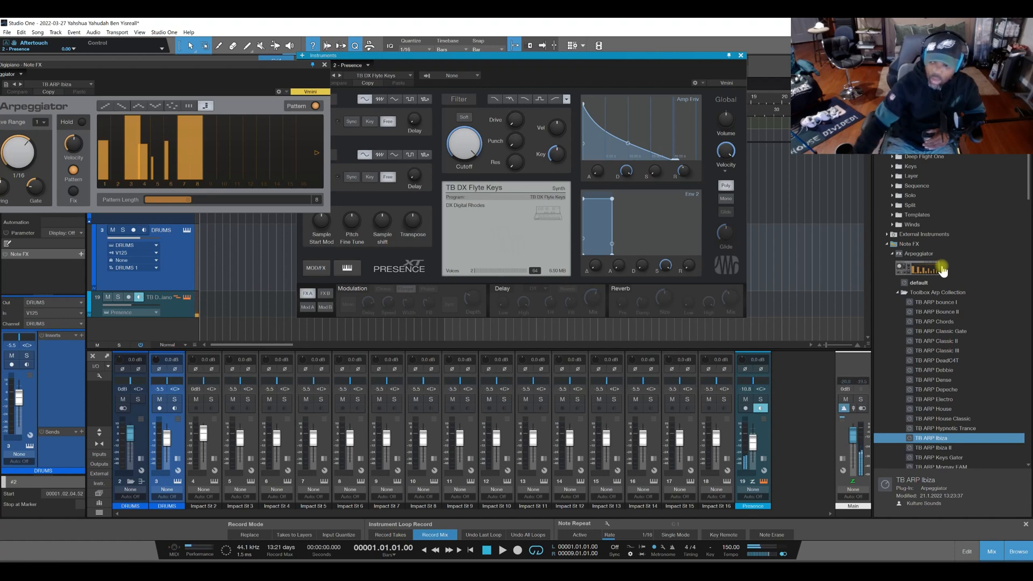
scroll(950, 366, down, 5)
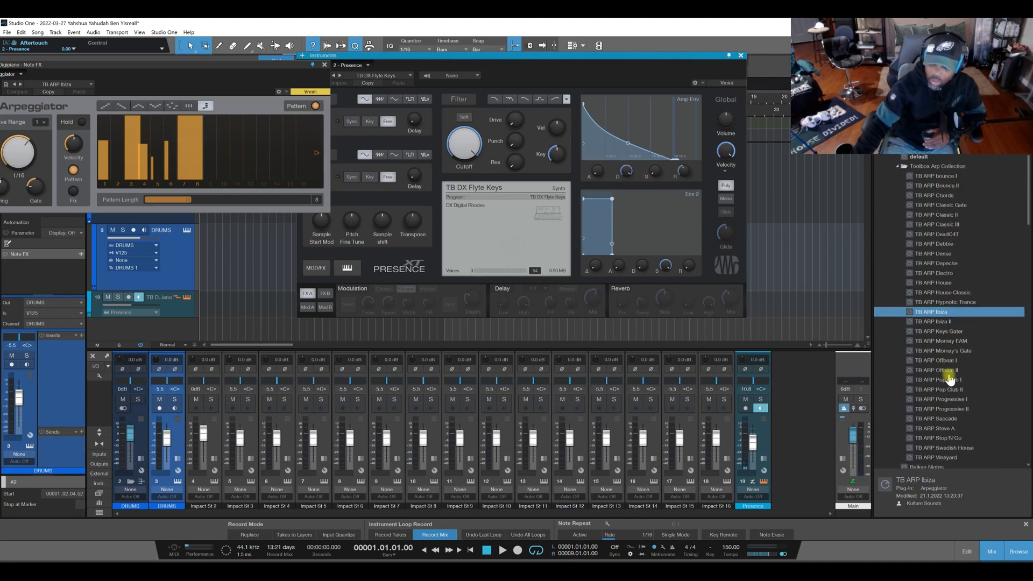
scroll(948, 378, down, 2)
scroll(946, 390, up, 6)
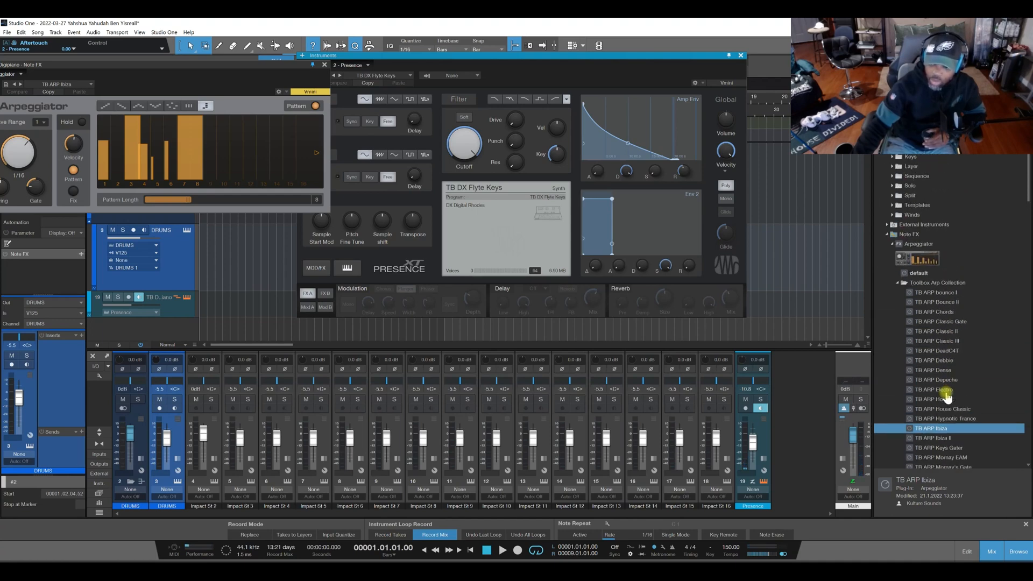
scroll(947, 396, up, 1)
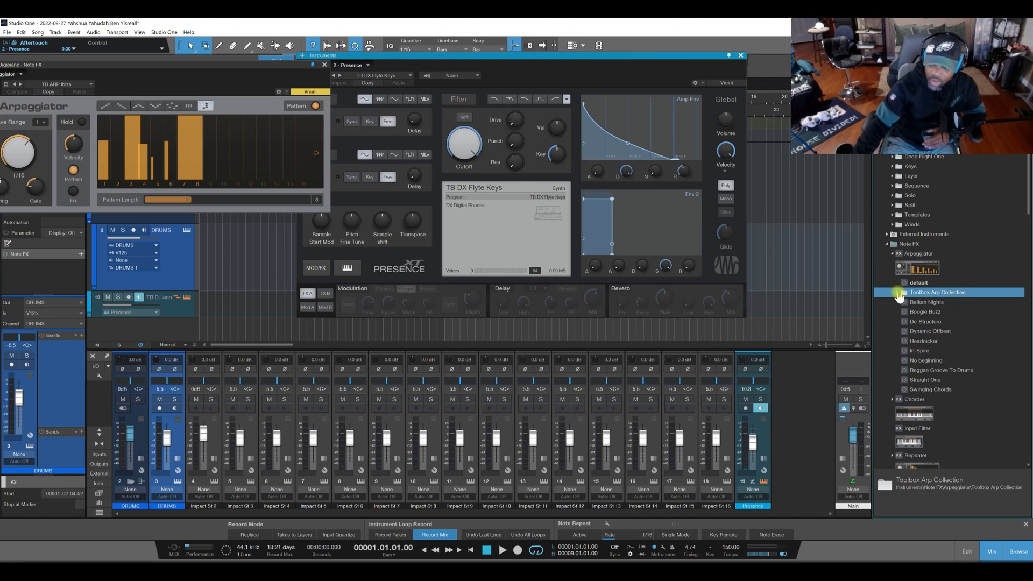
Add the TB CHD Neo Soul C I preset from the Chorder's Toolbox Chords NeoSoul folder to the TB Digipiano and DRUMS tracks.
click(891, 262)
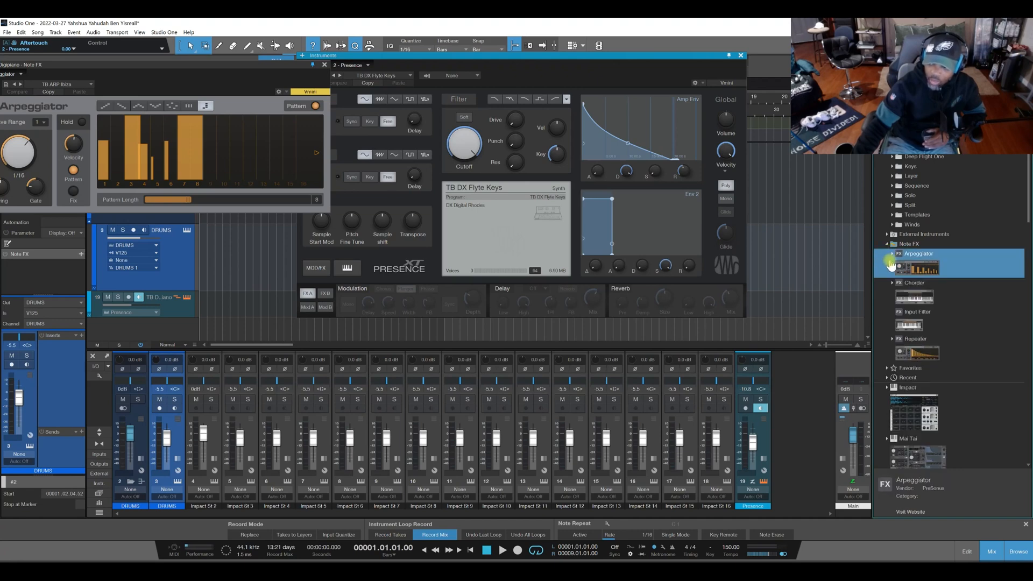
click(892, 282)
click(897, 341)
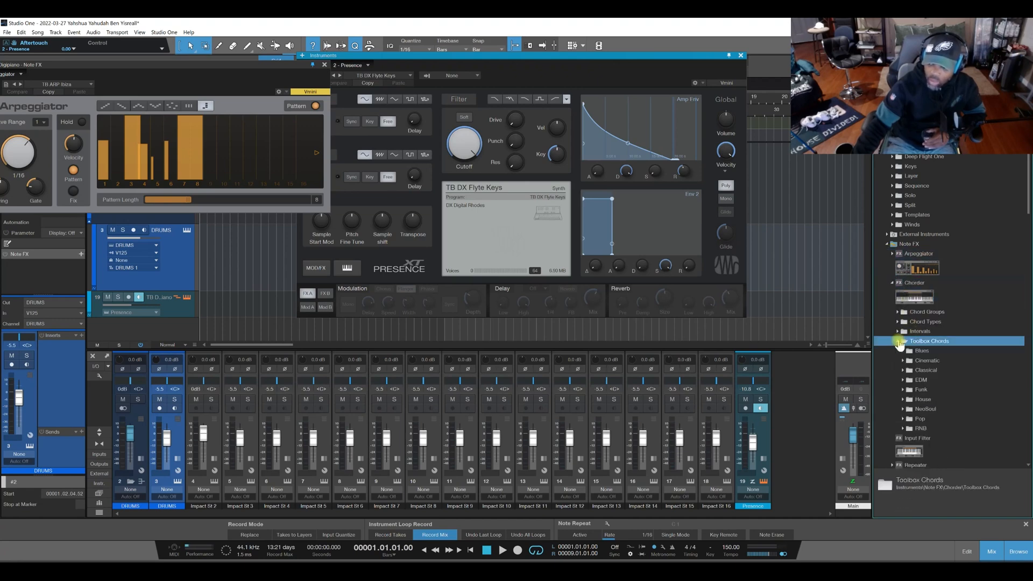
double_click(916, 410)
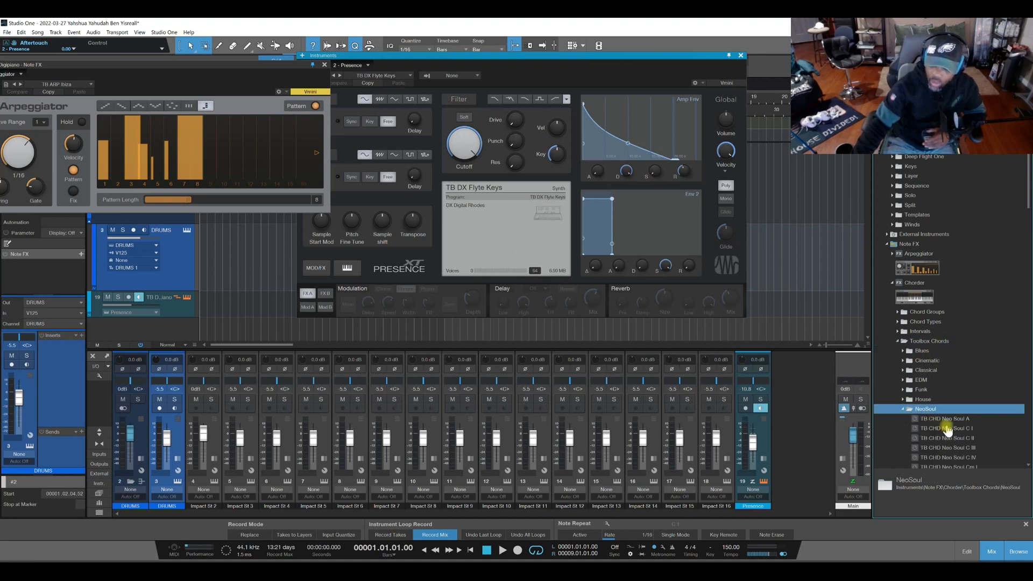
drag(945, 429, 171, 307)
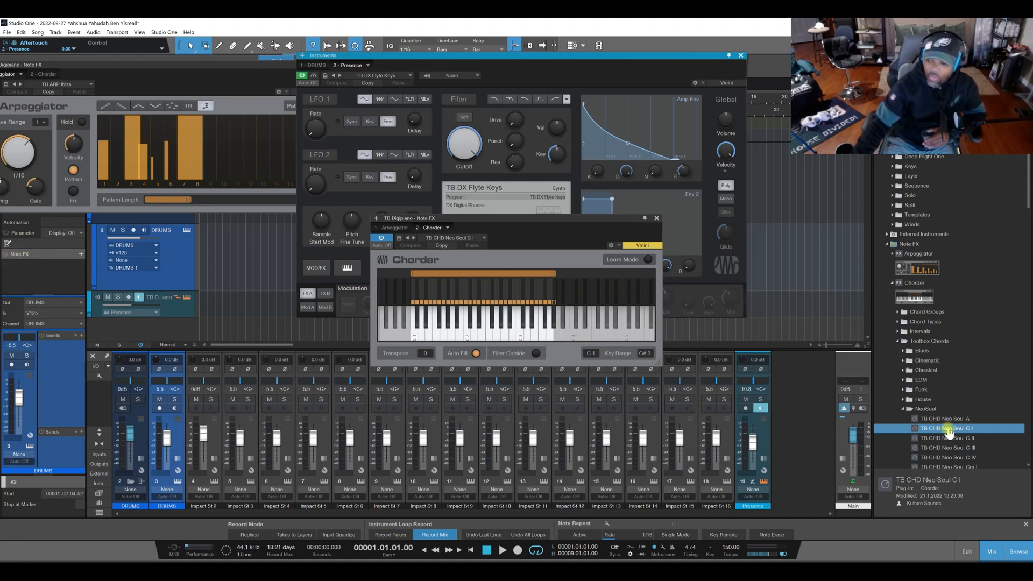
drag(953, 432, 32, 275)
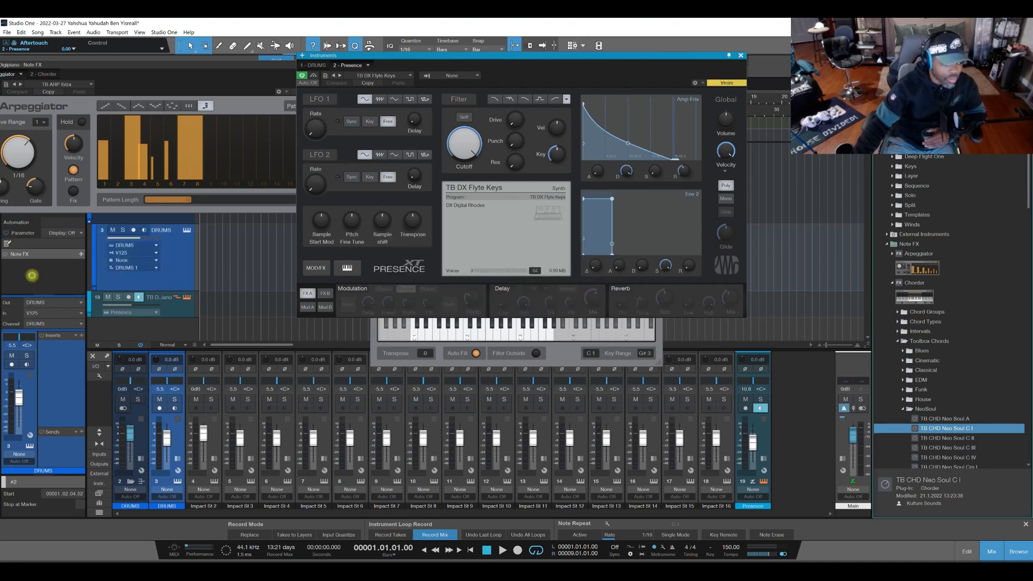
Remove the Arpeggiator from the TB Digipiano track's Note FX.
click(166, 299)
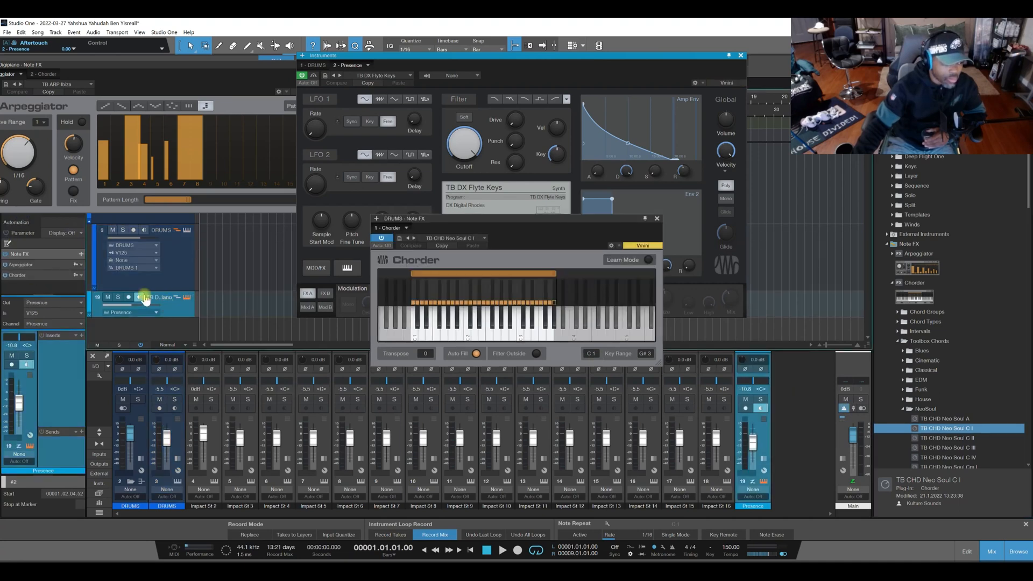
click(80, 274)
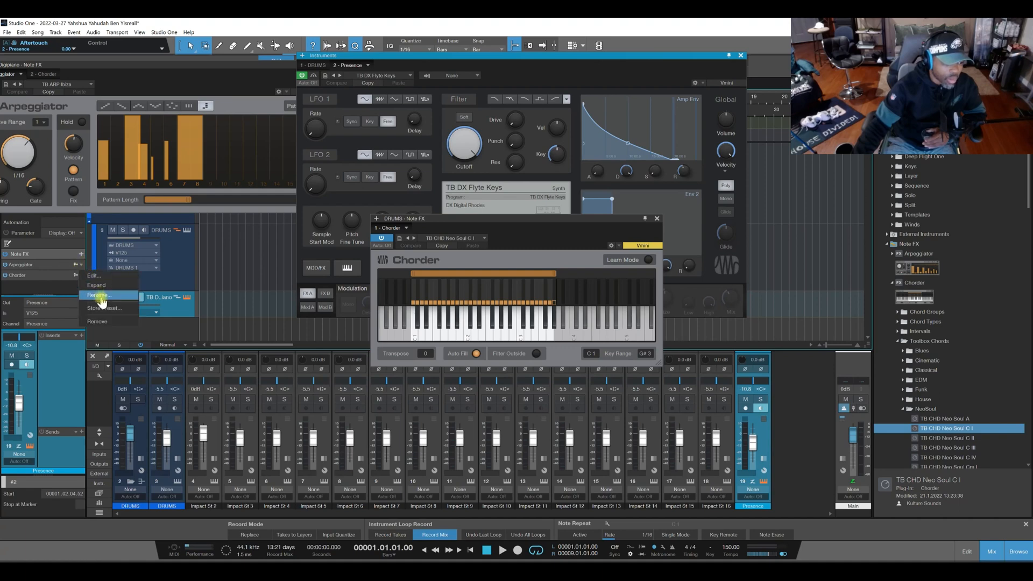
click(98, 321)
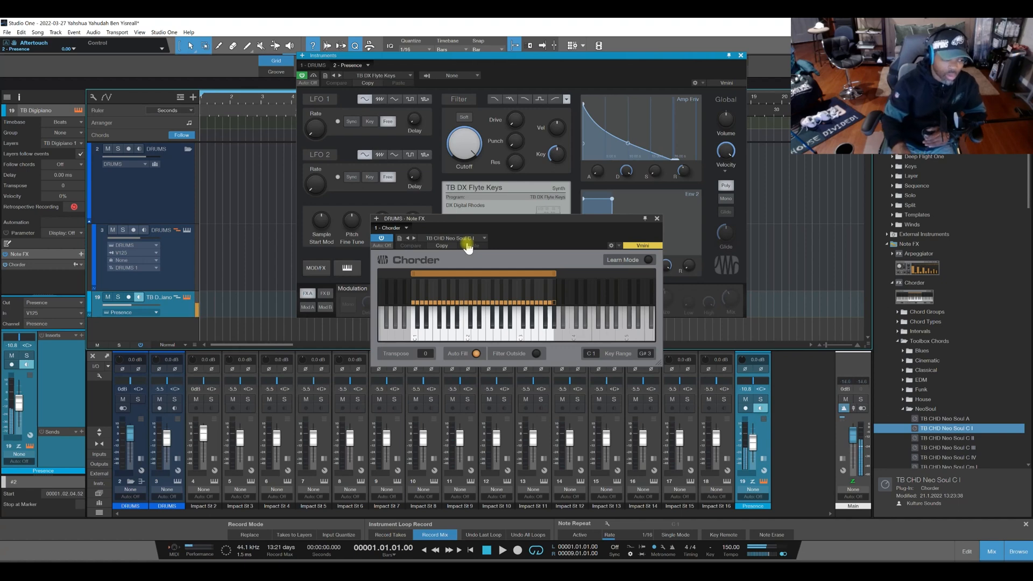
Open the Chorder editor of the TB Digipiano track and load the TB CHD Neo Soul C II preset.
click(173, 280)
click(173, 310)
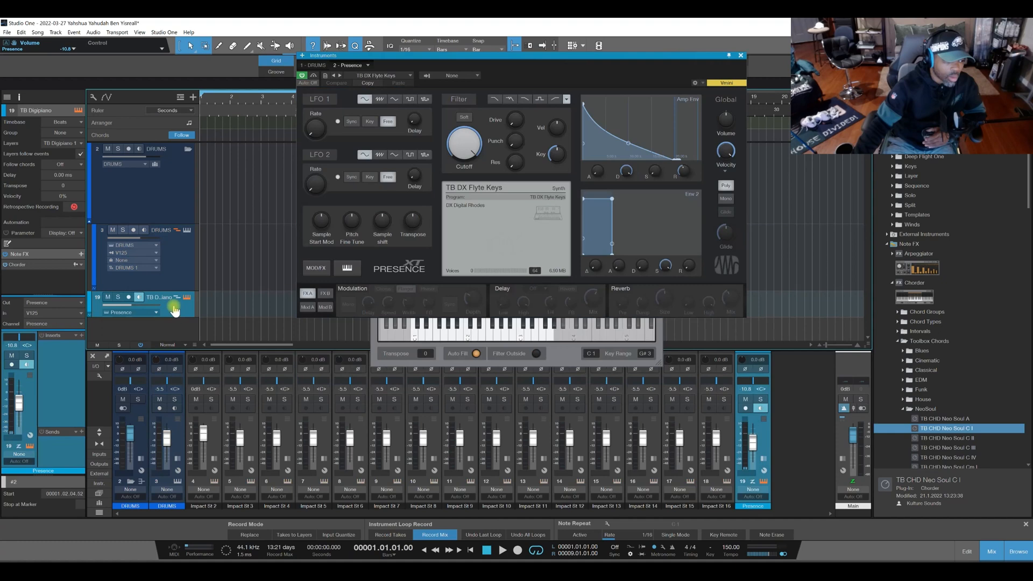
click(47, 267)
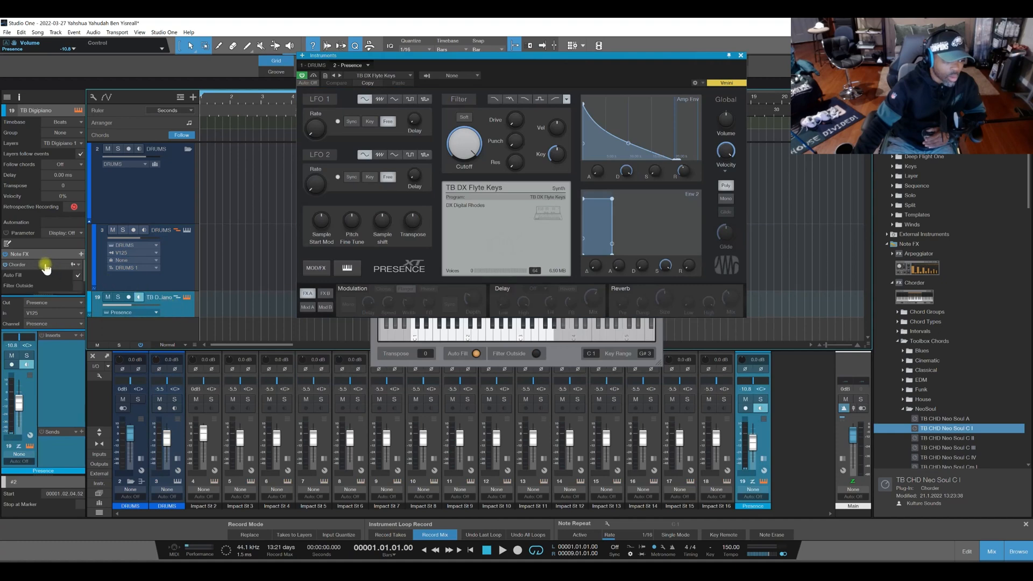
double_click(47, 268)
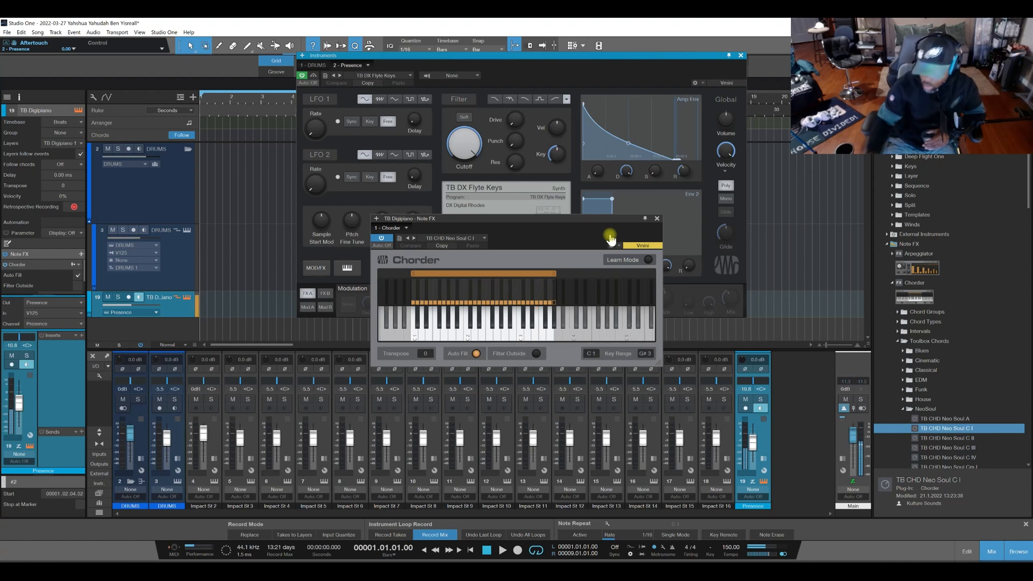
double_click(952, 437)
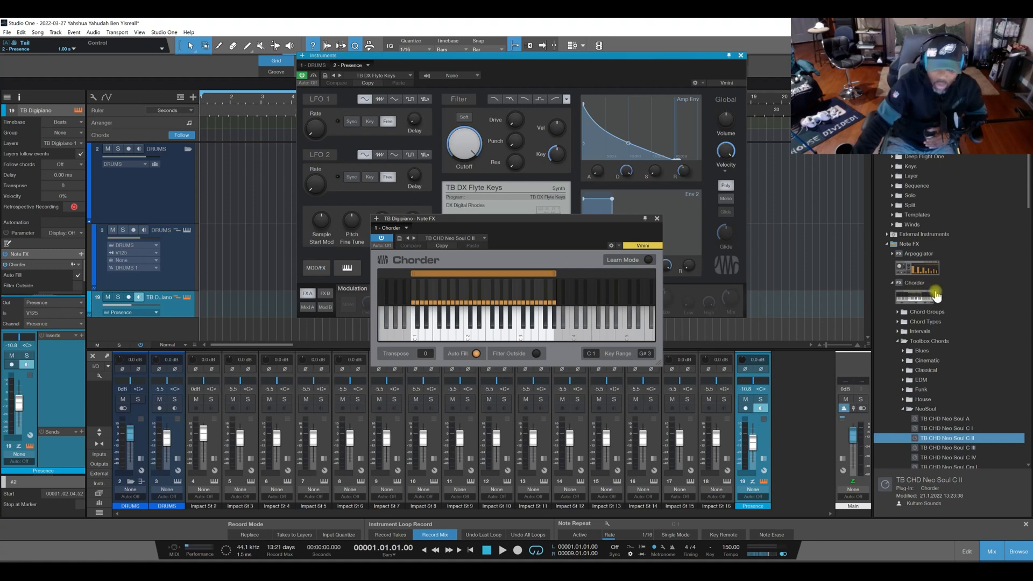
Collapse the DRUMS folder track and load TB Blues VII C from the Toolbox Chords Blues folder into the TB Digipiano track's Chorder.
click(130, 481)
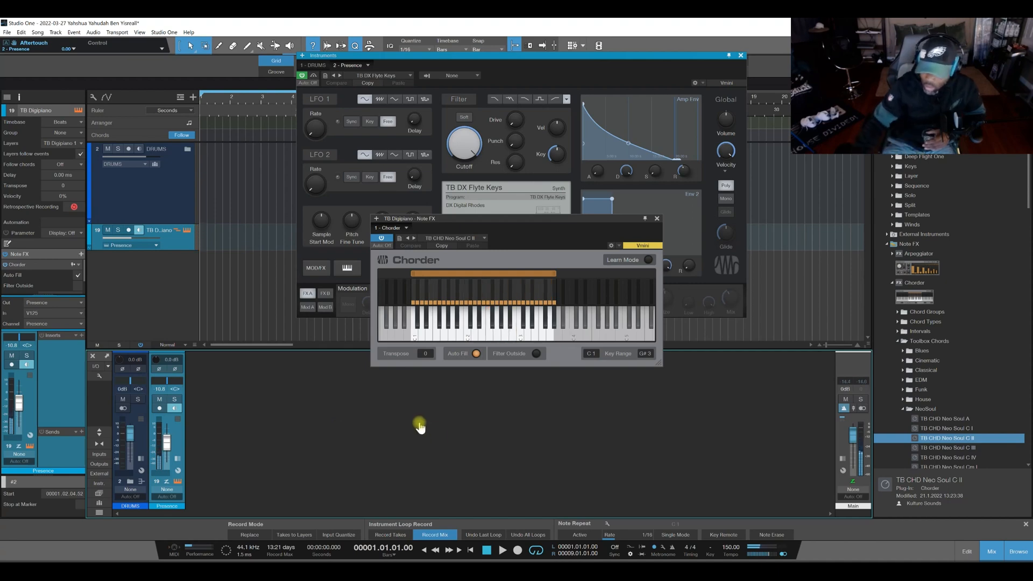
click(903, 409)
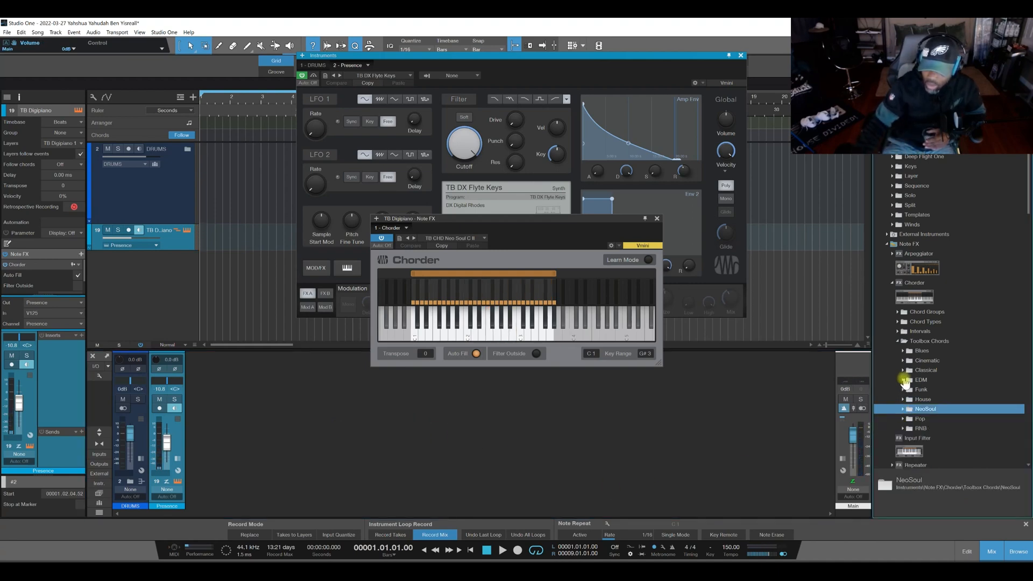
click(903, 371)
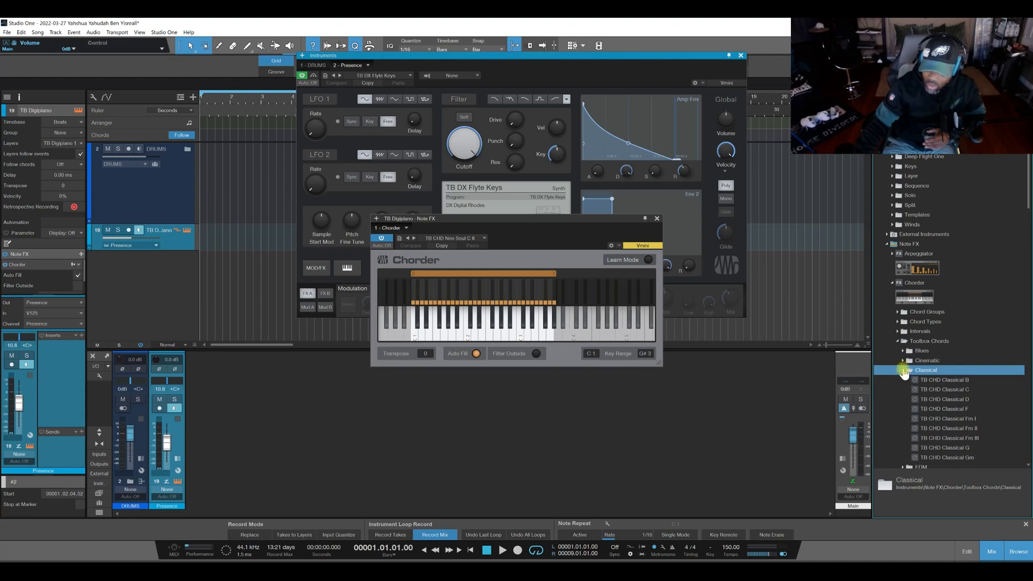
click(904, 371)
click(904, 350)
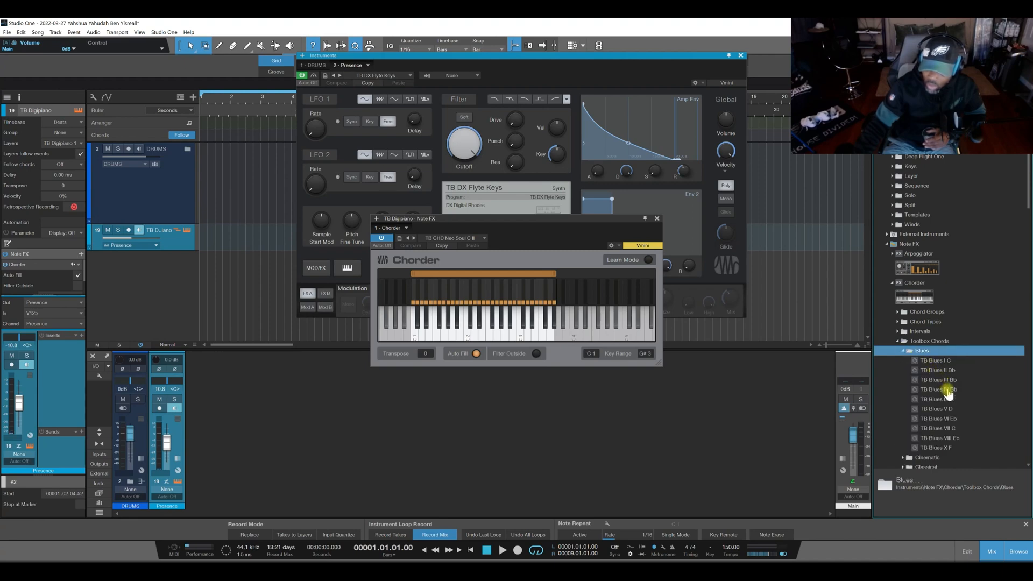
drag(949, 428, 478, 301)
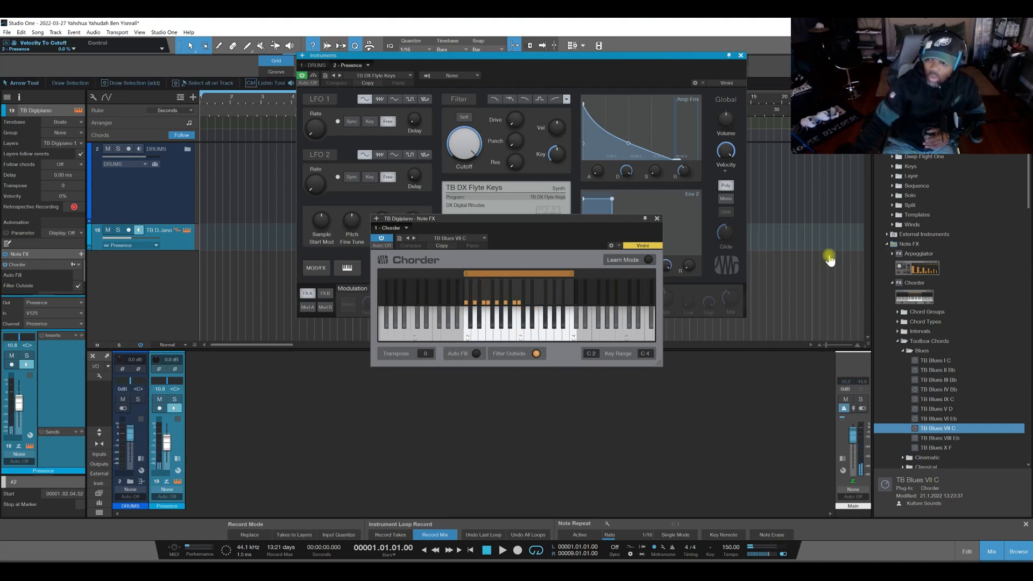
Load TB SoftBrass from the Presence Toolbox Instruments Polysynths folder into the TB Digipiano track and raise the track's volume to about -6.3 dB.
click(984, 357)
scroll(985, 352, down, 5)
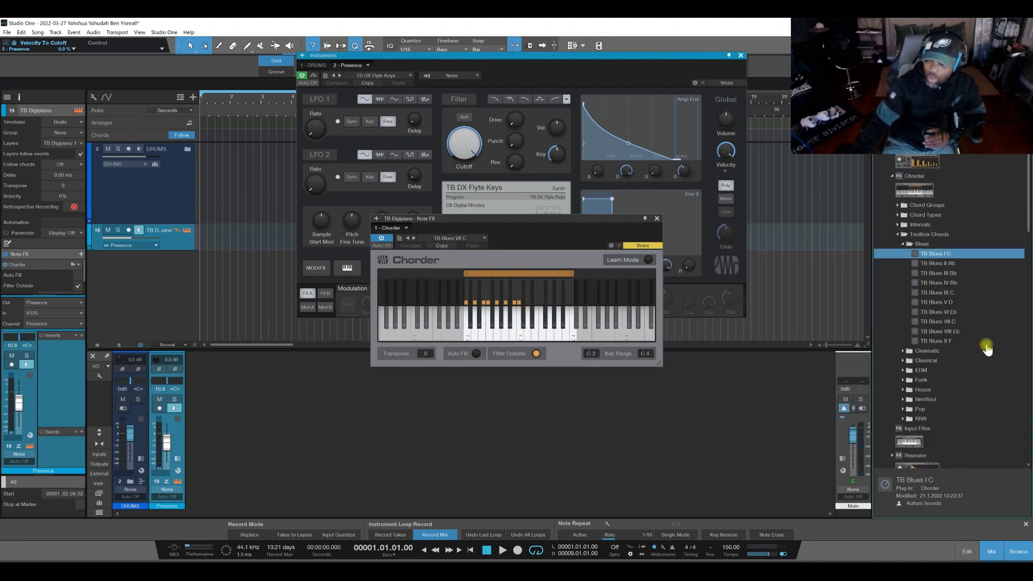
drag(1028, 201, 1028, 350)
click(890, 354)
scroll(925, 350, down, 2)
click(897, 324)
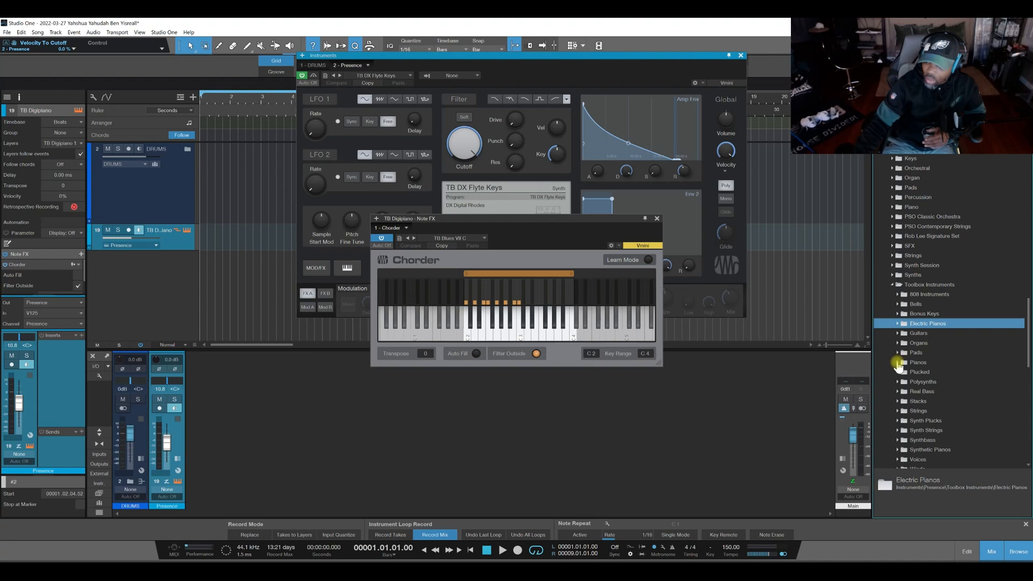
click(897, 382)
scroll(934, 380, down, 2)
drag(942, 395, 538, 179)
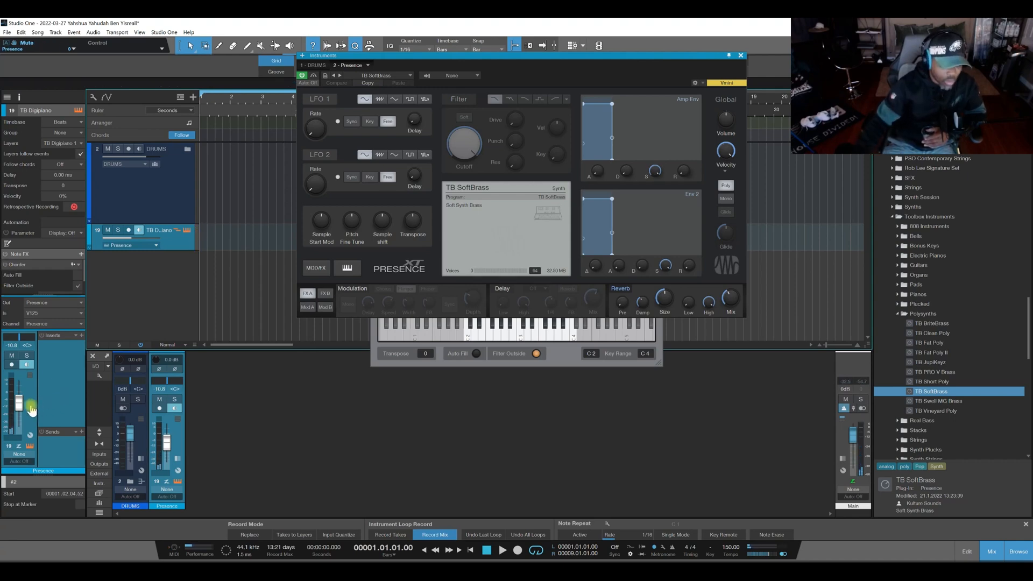
drag(20, 410, 20, 407)
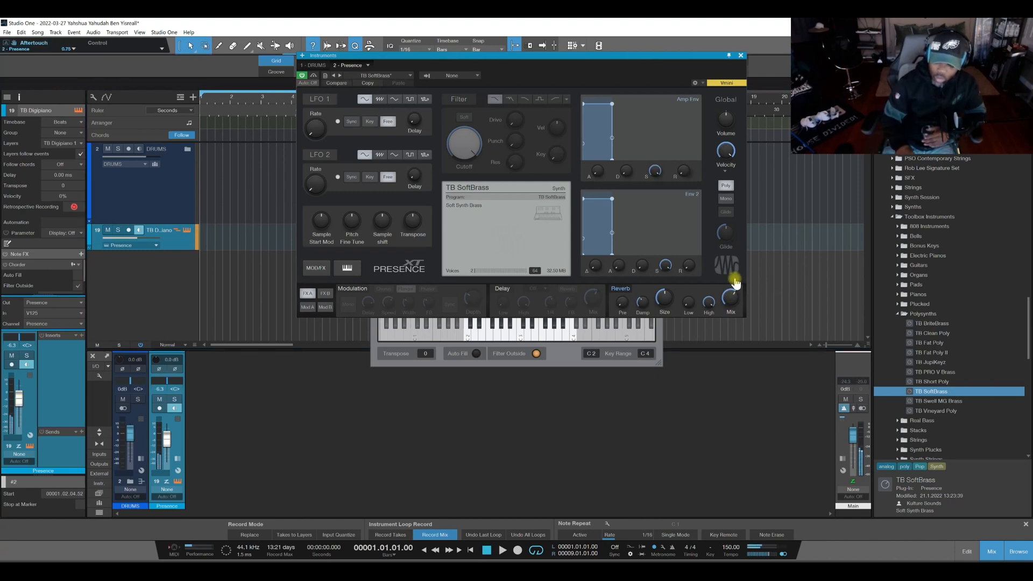
Try TB JupiKeyz on the TB Digipiano track's Presence, load TB Clean Poly in its place, and collapse the Polysynths folder.
drag(943, 362, 486, 222)
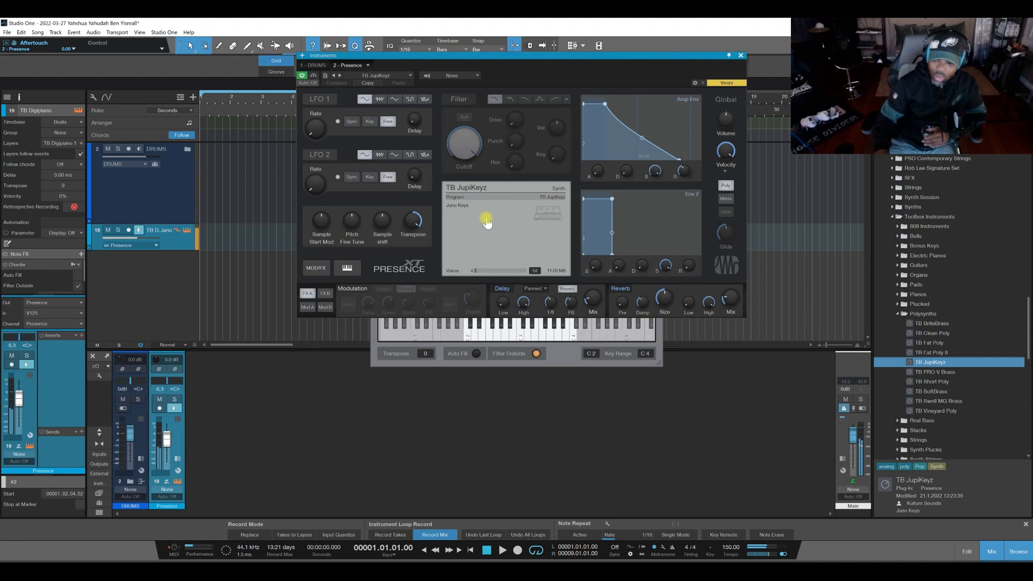
drag(944, 332, 496, 208)
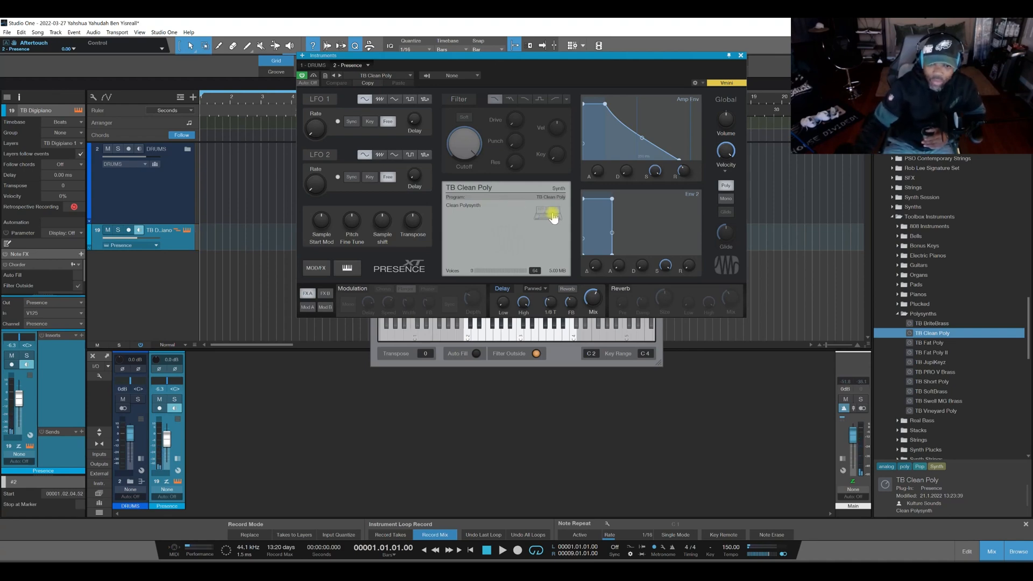
click(899, 314)
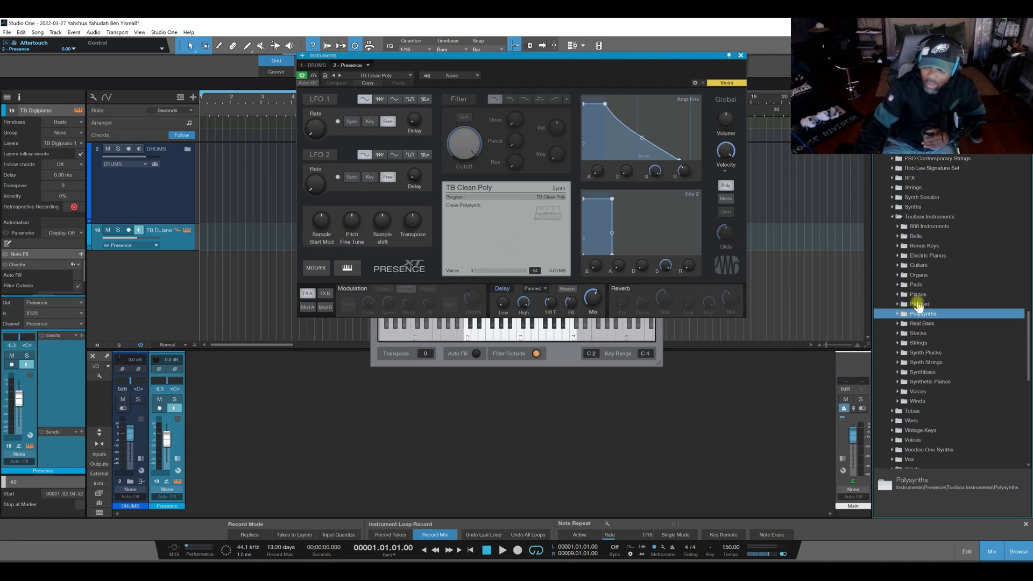
Open the metronome setup and look through the Toolbox Metronome presets.
click(663, 547)
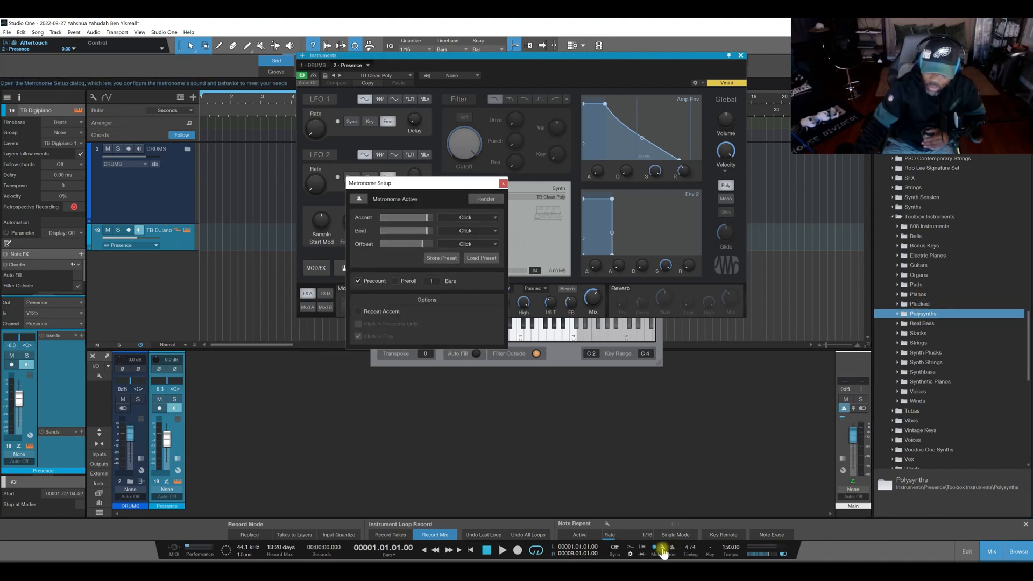
click(475, 258)
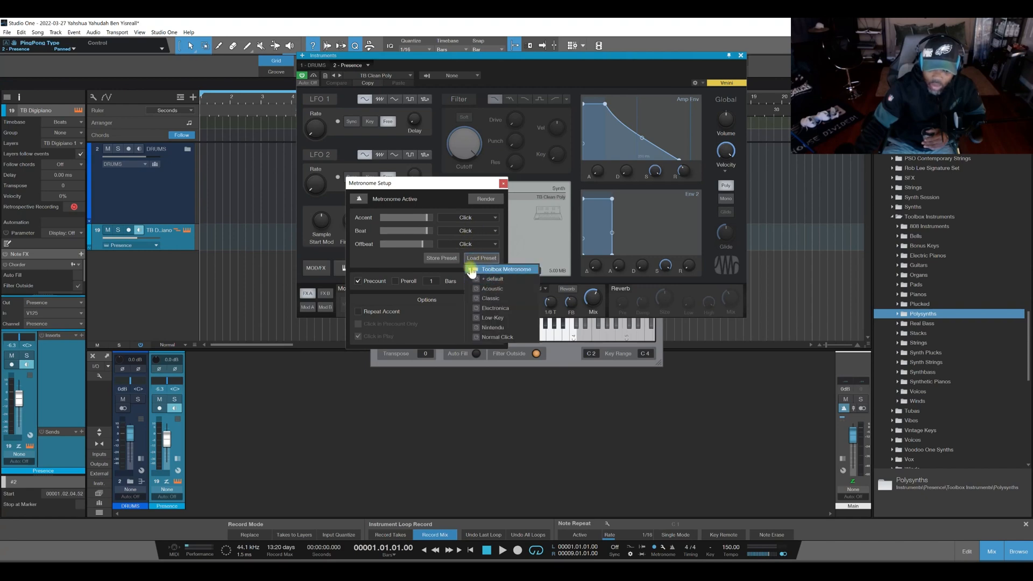
click(470, 269)
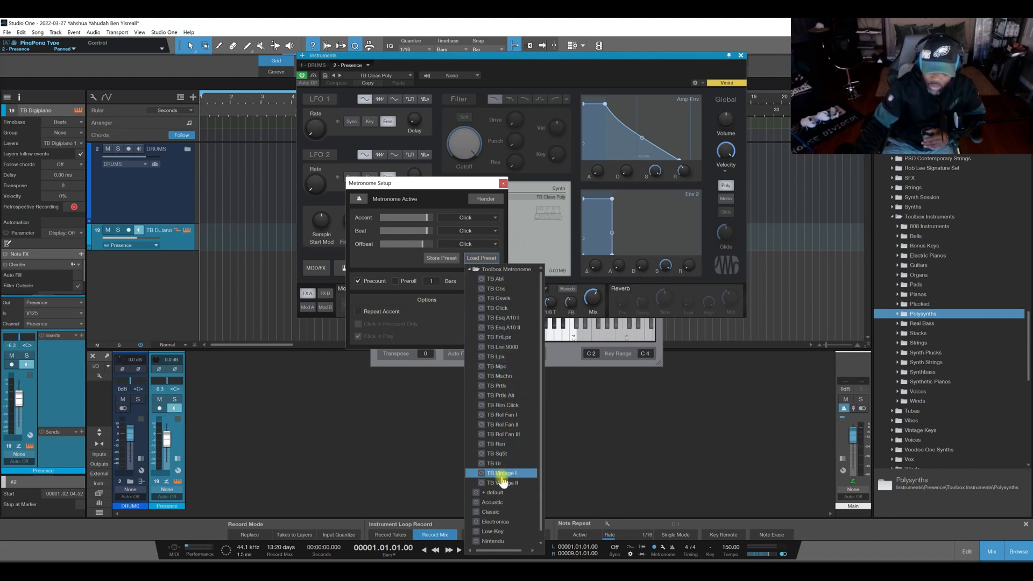
click(602, 463)
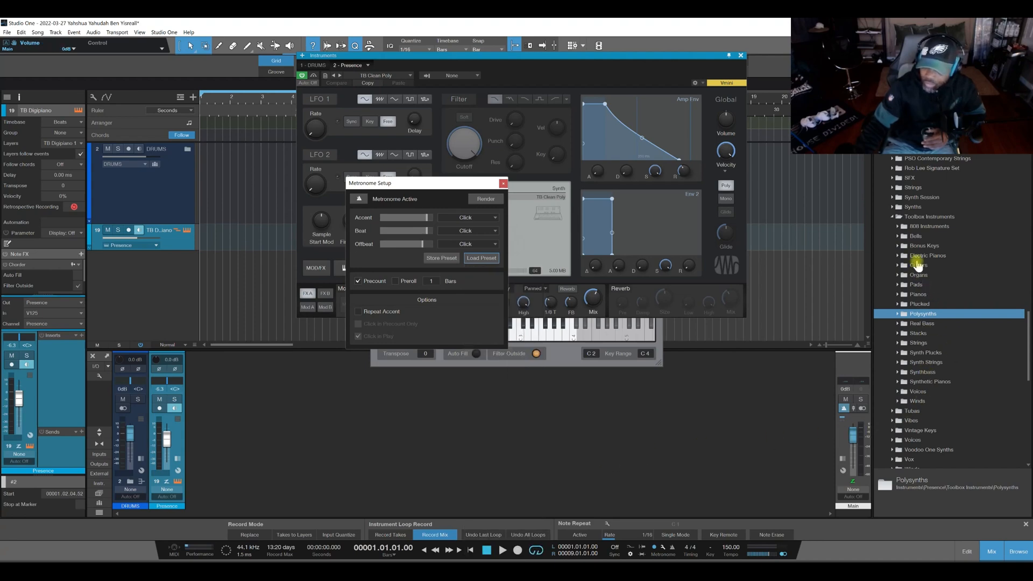
Add TB 90s Choir II from SampleOne's Toolbox SXT Sampled Synths folder as a new track and lower its volume to about -7.9 dB.
click(891, 217)
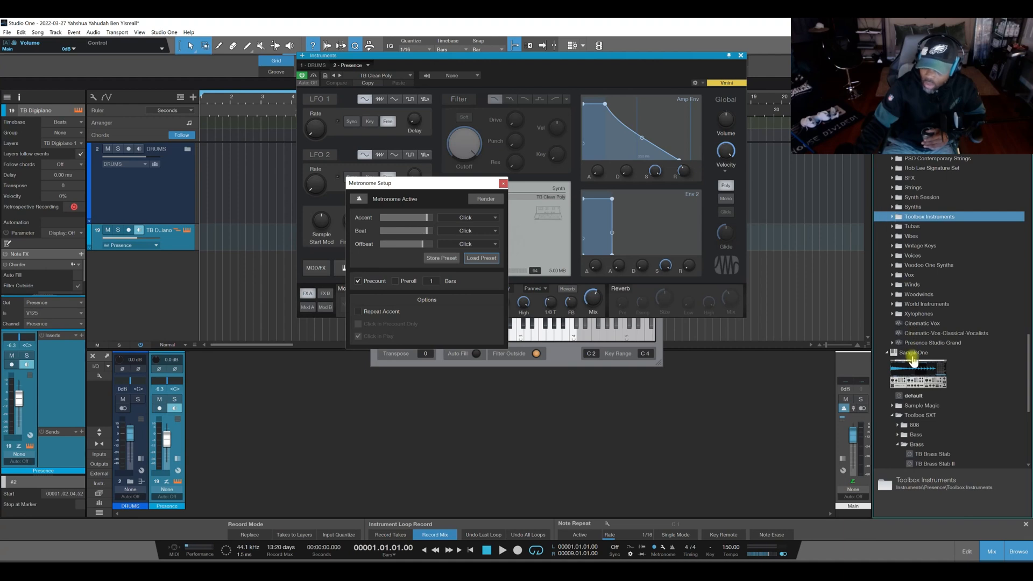
scroll(909, 371, down, 2)
click(893, 357)
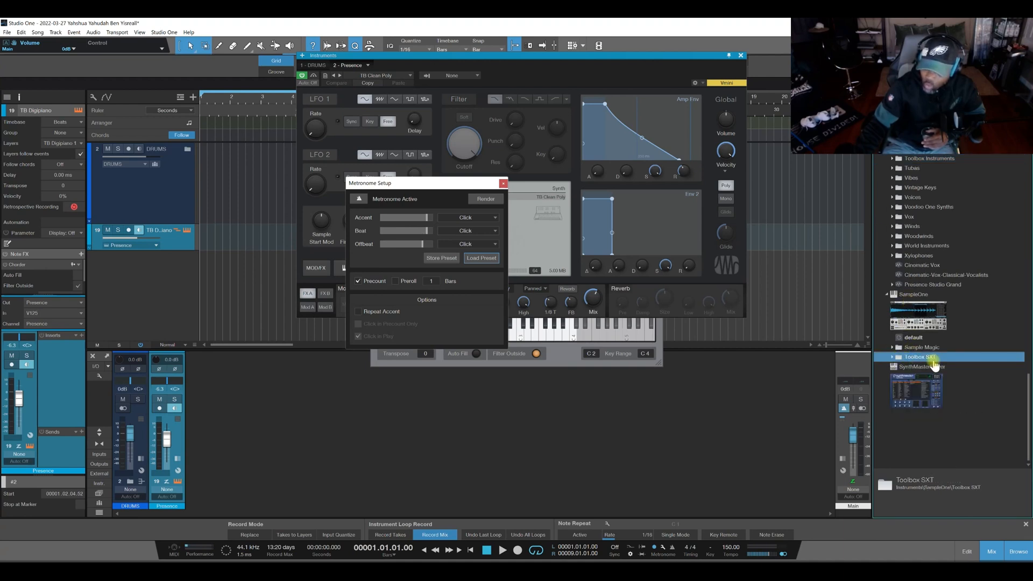
click(893, 358)
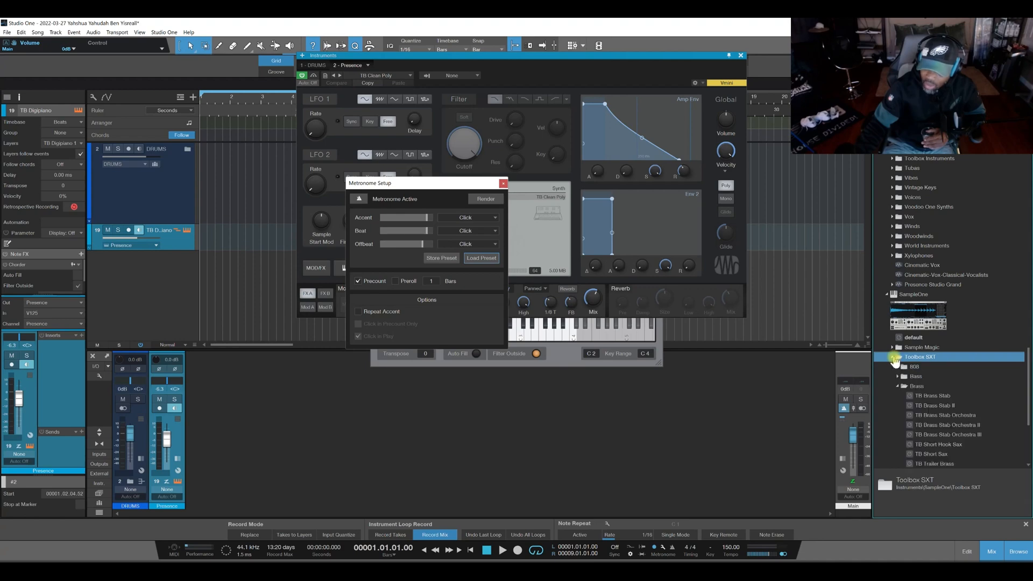
click(896, 387)
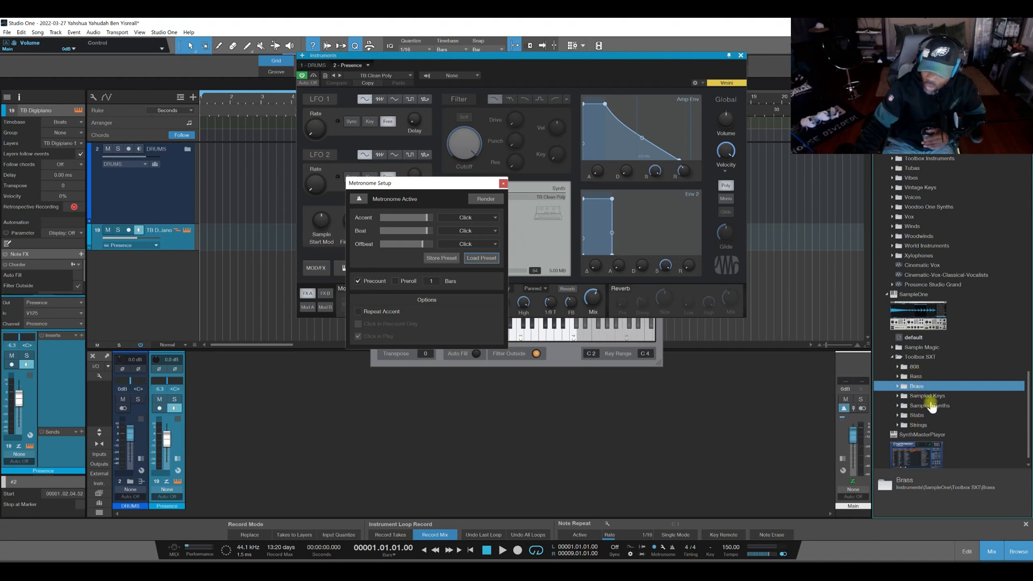
click(901, 409)
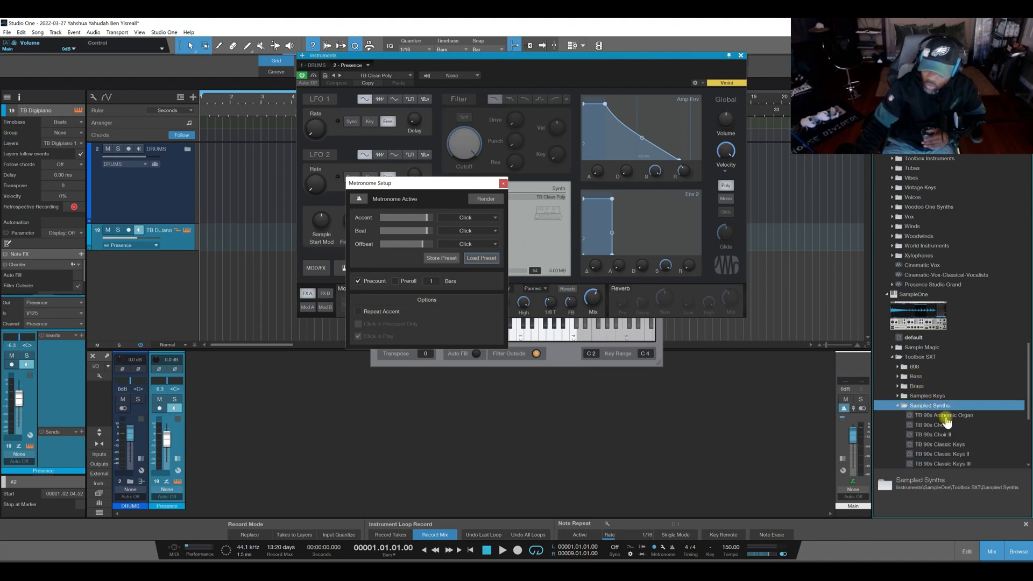
double_click(938, 410)
drag(945, 380, 125, 269)
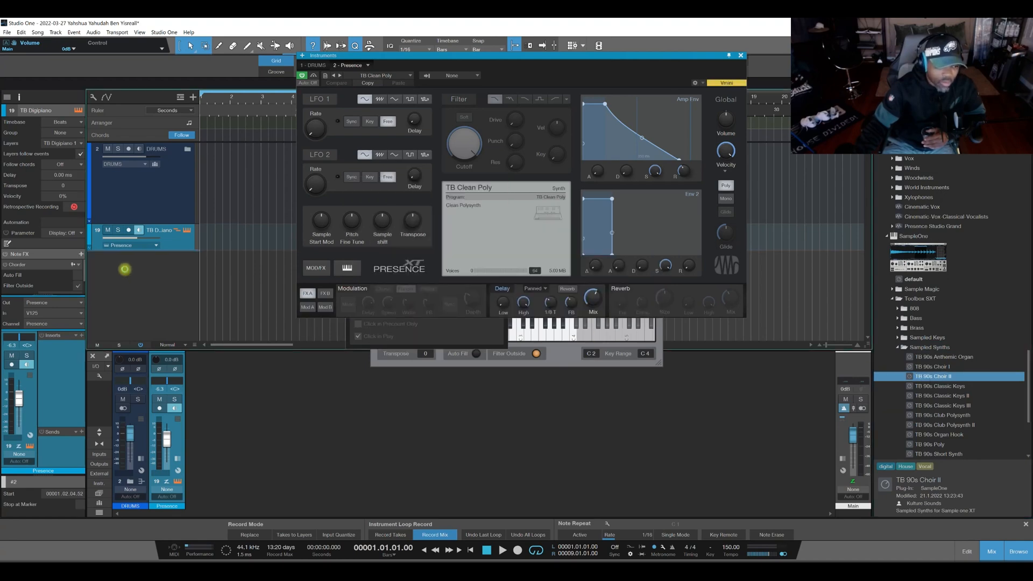
click(139, 257)
click(139, 231)
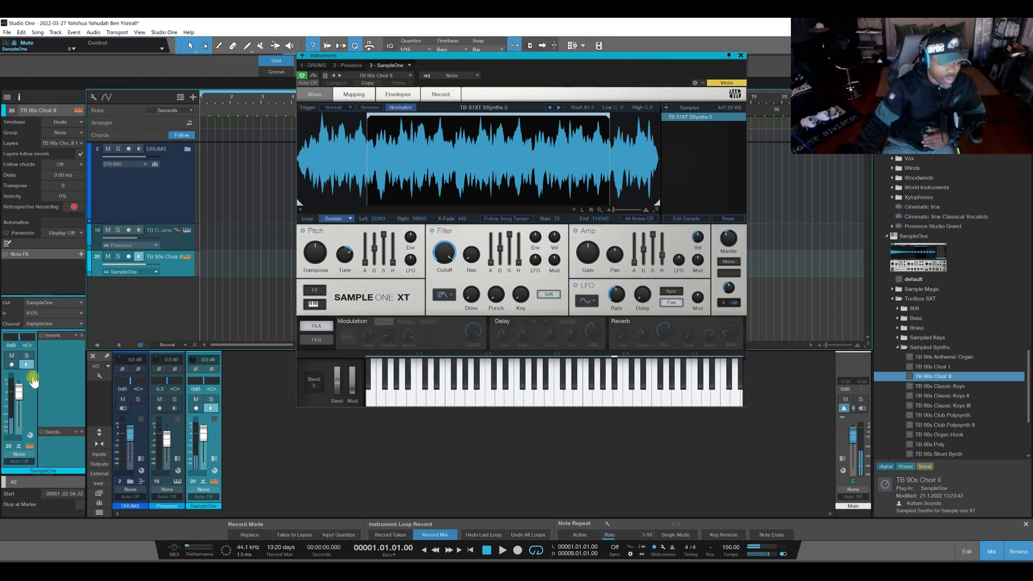
drag(20, 392, 22, 402)
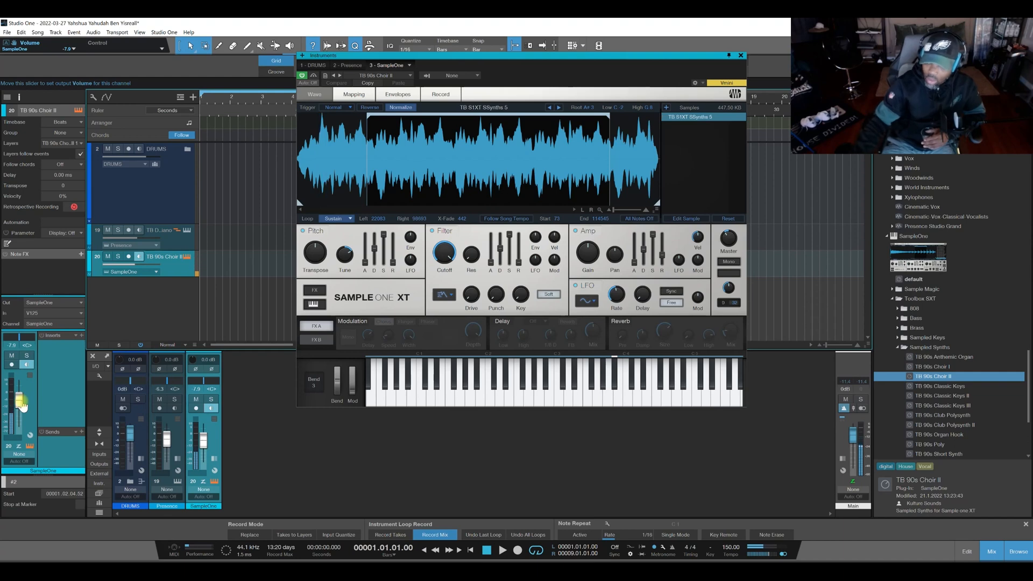
Load TB 90s Classic Keys III into SampleOne, enable its Reverb and raise the reverb mix.
drag(967, 411, 504, 207)
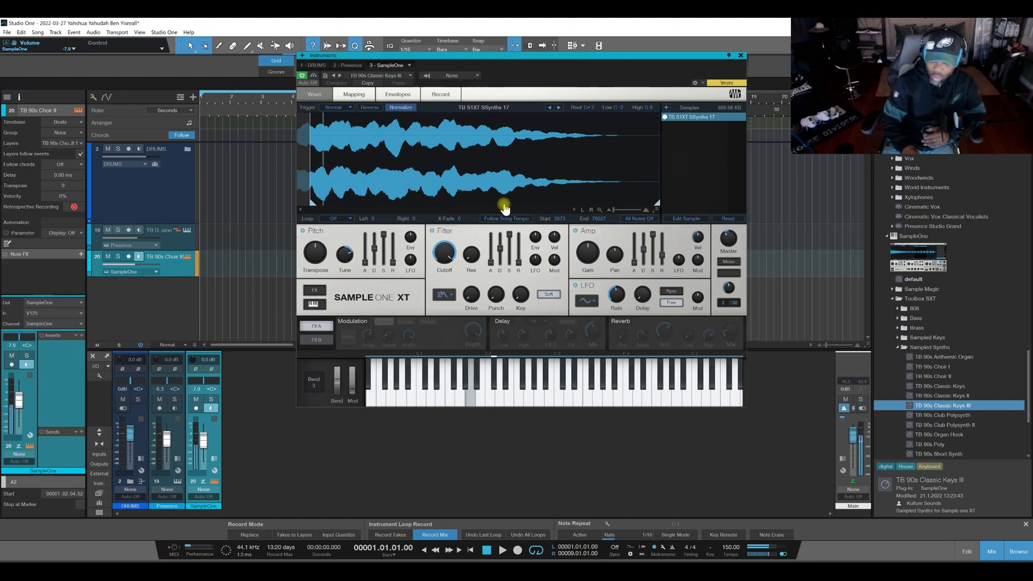
click(625, 321)
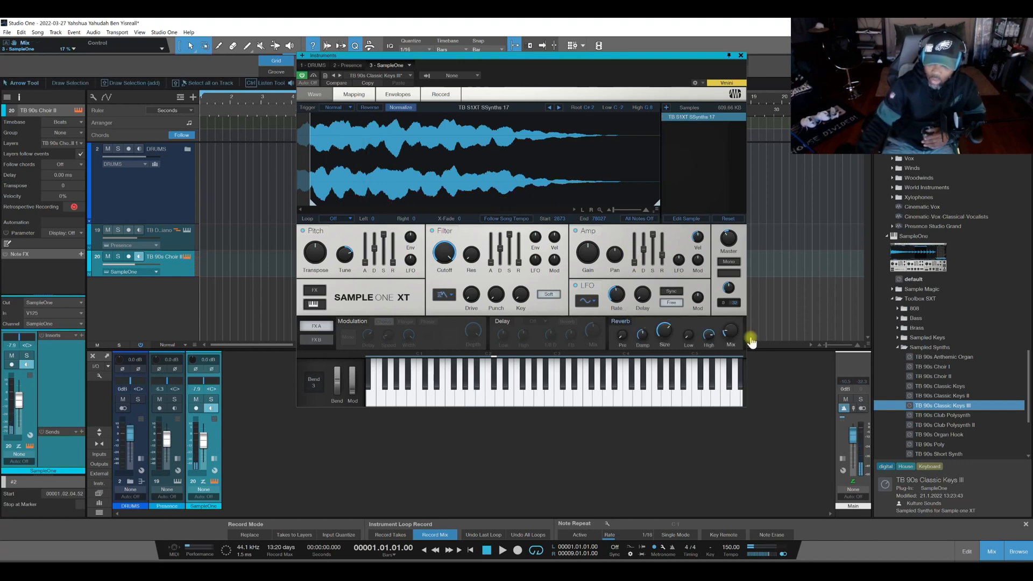
drag(733, 330, 736, 307)
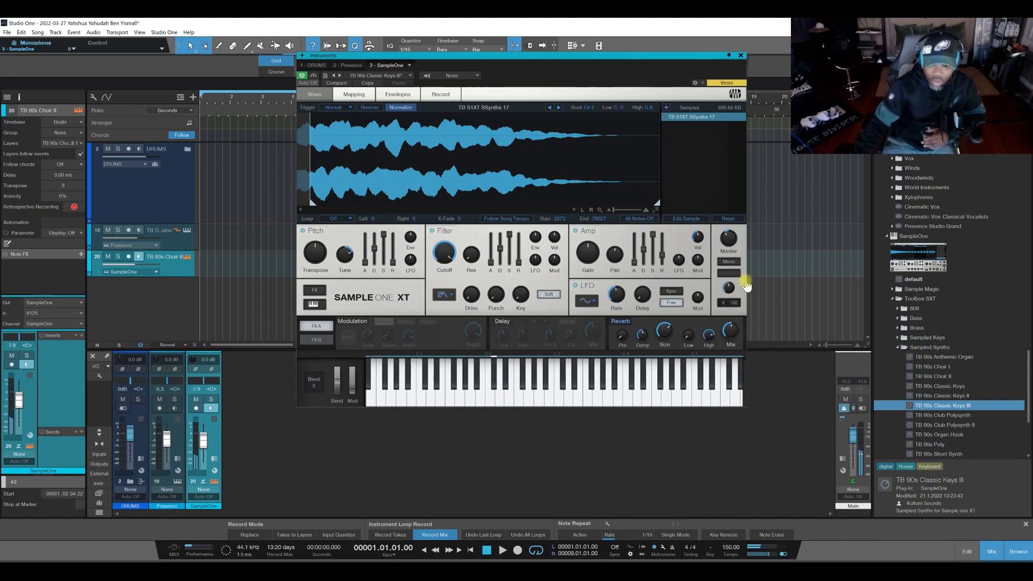
Examine the Soulful Trap presets in SampleOne's Sample Magic folder, with Toolbox SXT collapsed, and collapse SampleOne.
click(897, 347)
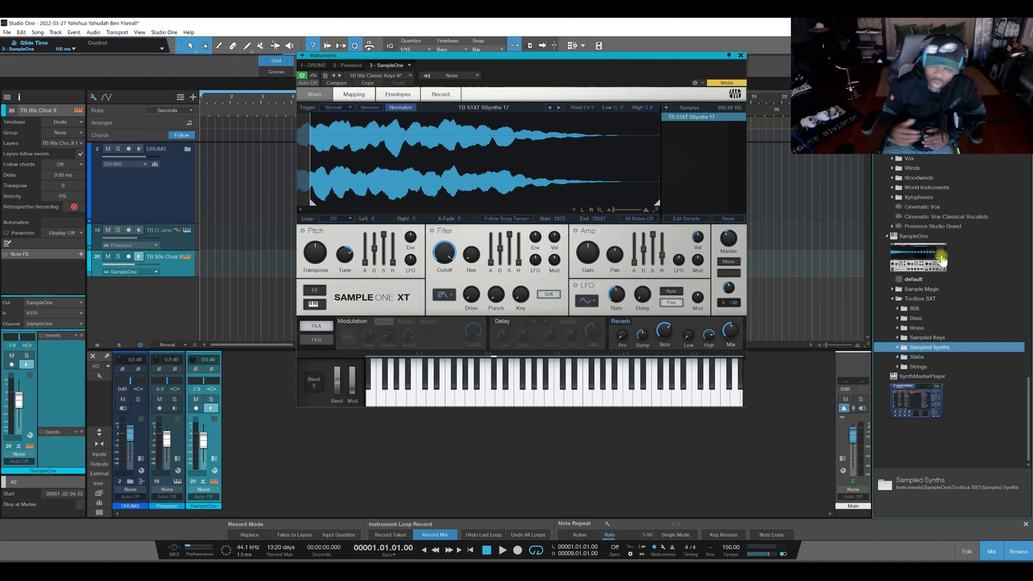
click(893, 299)
click(893, 290)
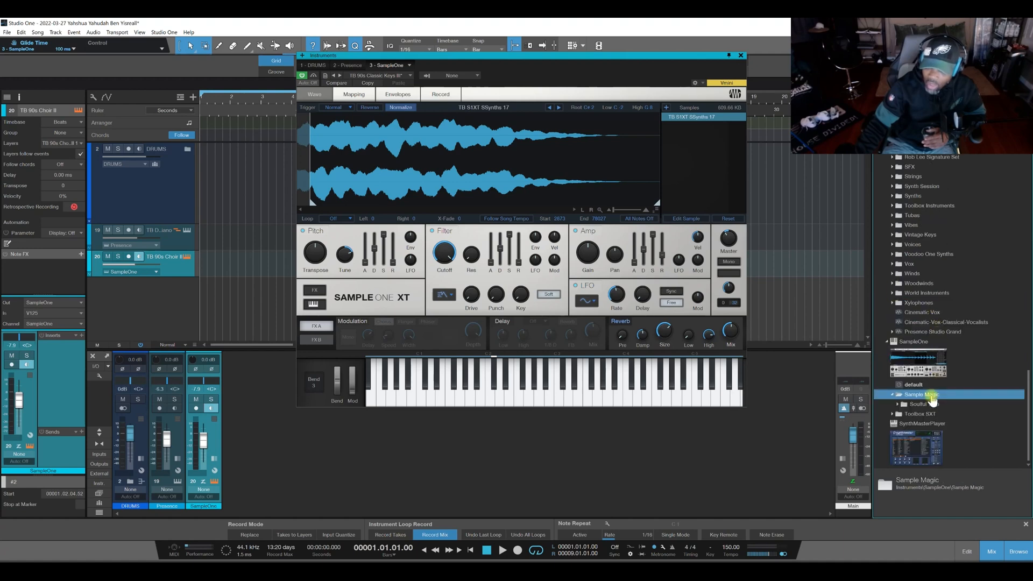
click(899, 404)
scroll(922, 398, down, 5)
scroll(936, 398, up, 3)
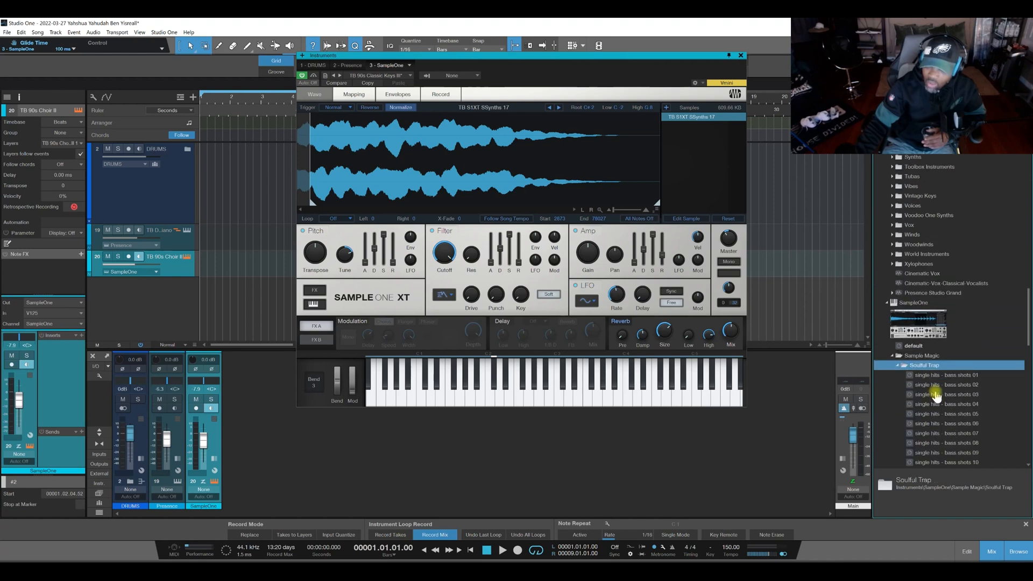
scroll(936, 395, up, 3)
click(885, 382)
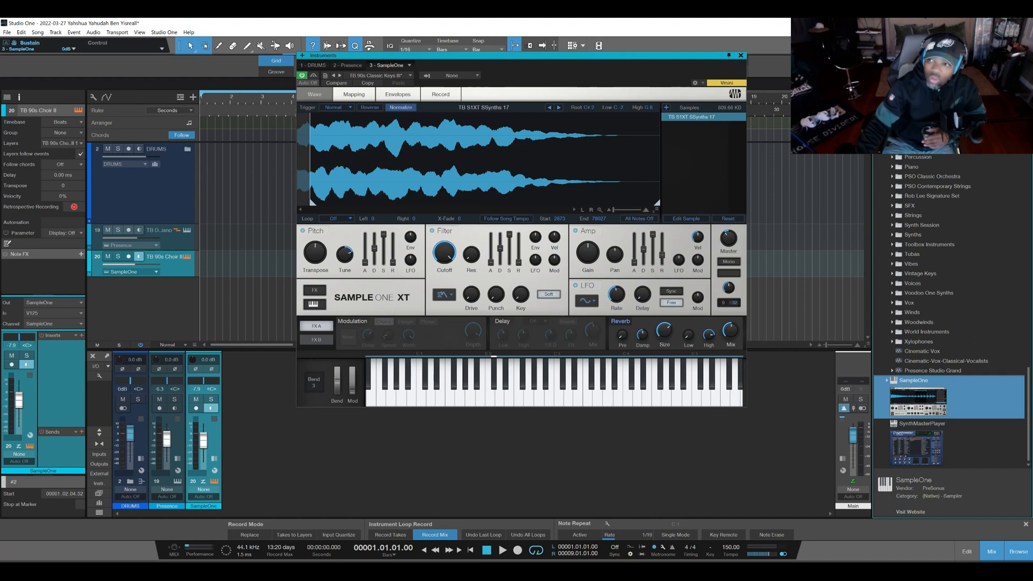
Switch to the web browser to review the Toolbox feature list on the PreSonus product page, and return to Studio One.
click(981, 23)
mouse_move(563, 559)
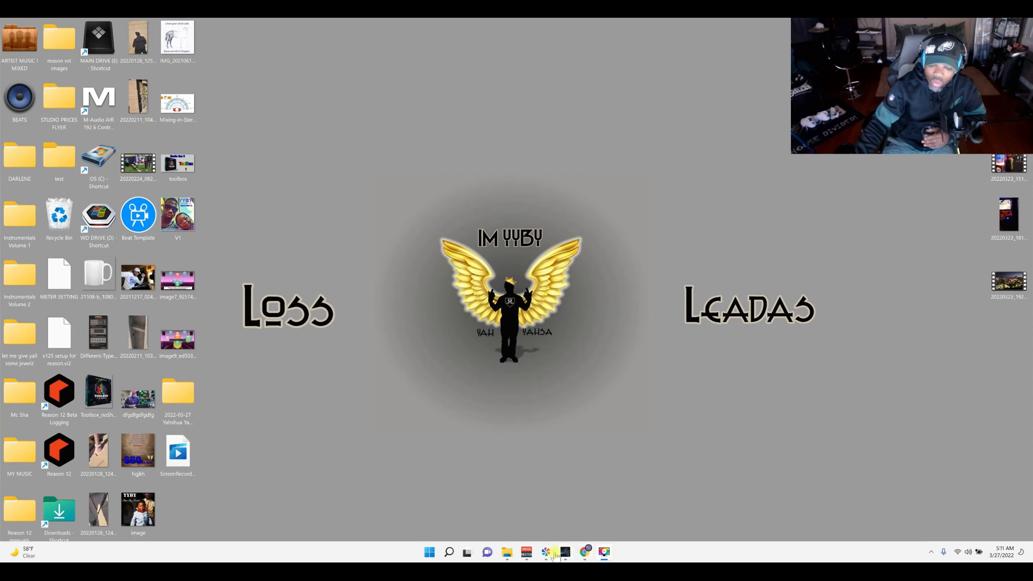
click(585, 551)
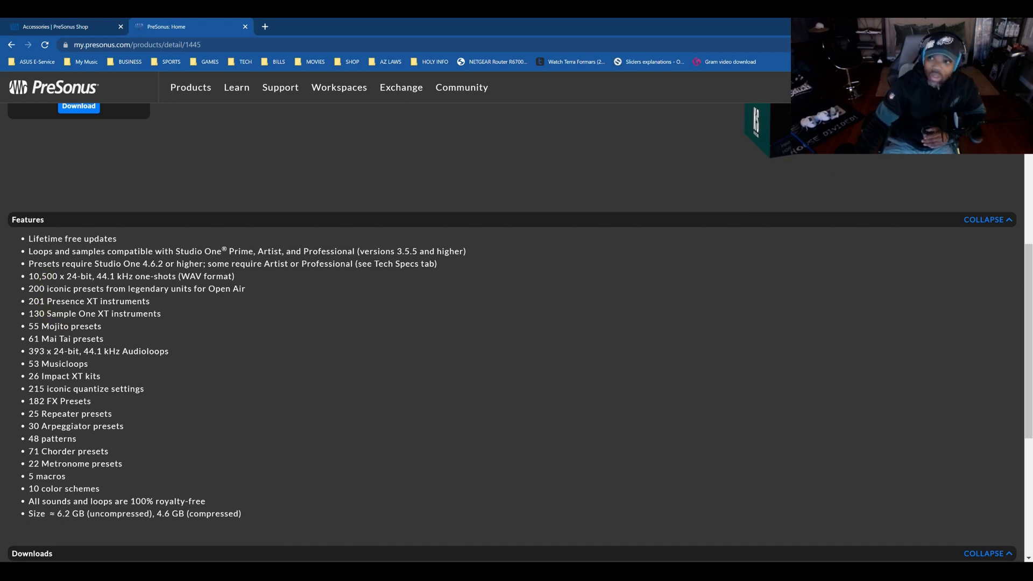
click(971, 25)
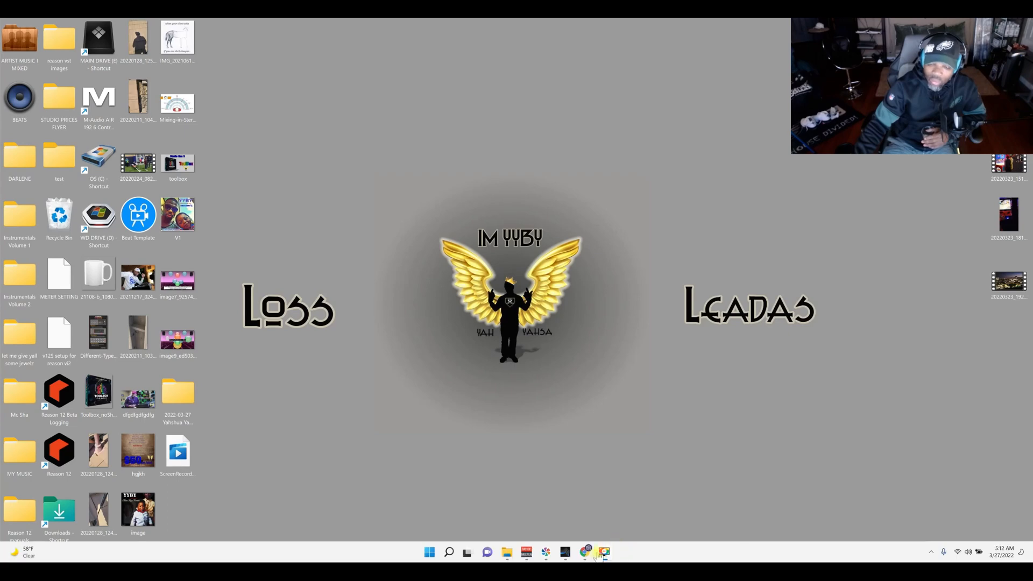
click(572, 554)
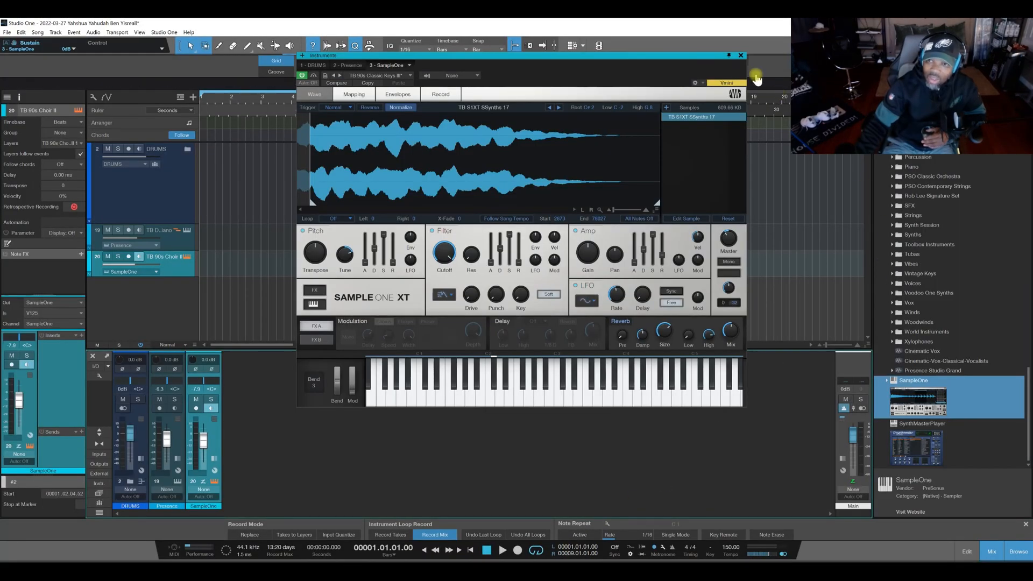
Close the SampleOne instrument window, the metronome setup and the Chorder editor.
click(741, 56)
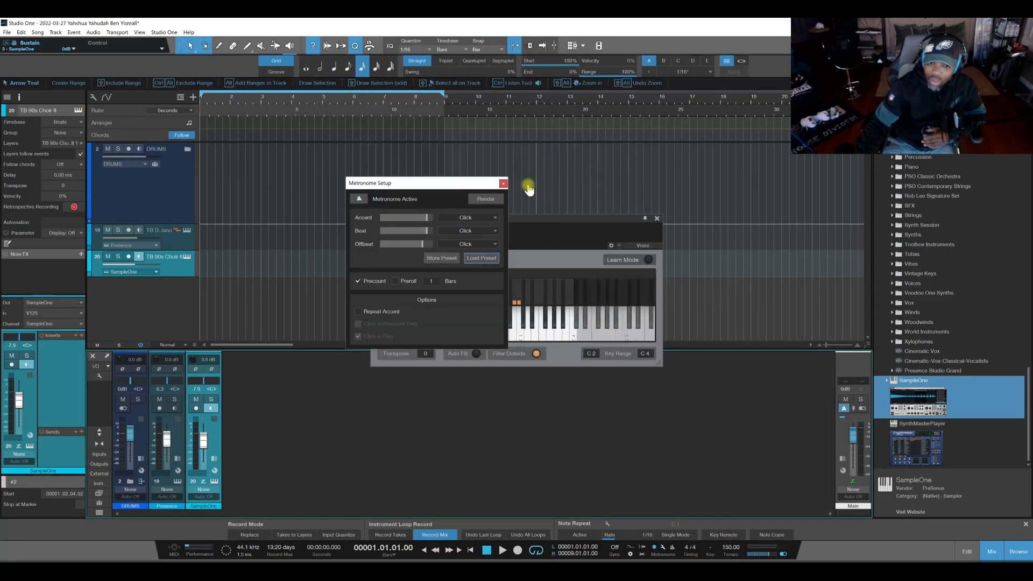
click(503, 185)
click(656, 219)
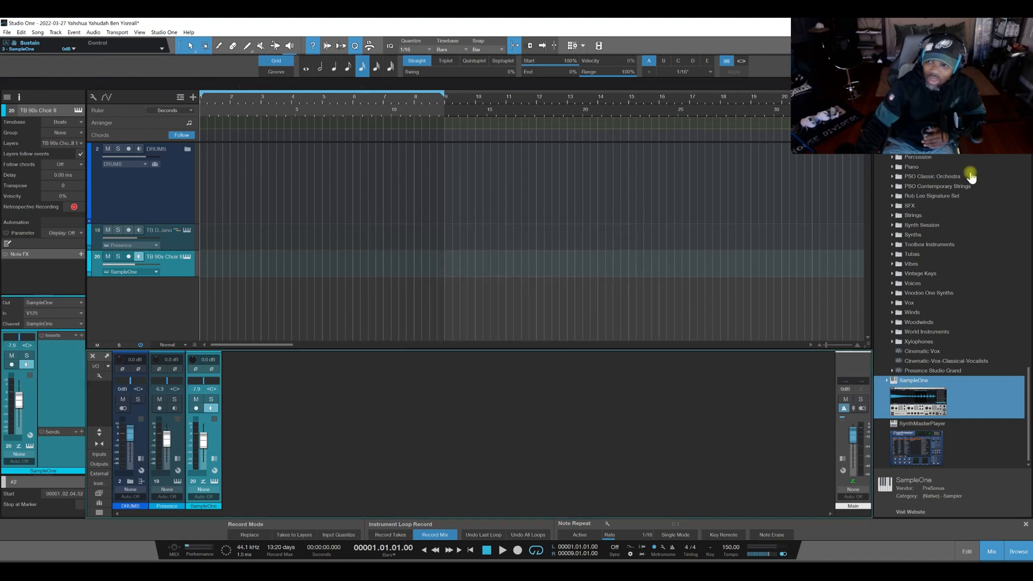
Show the Loops library in the browser, collapse the Construction Kits folder and expand the HipHop loops.
click(936, 111)
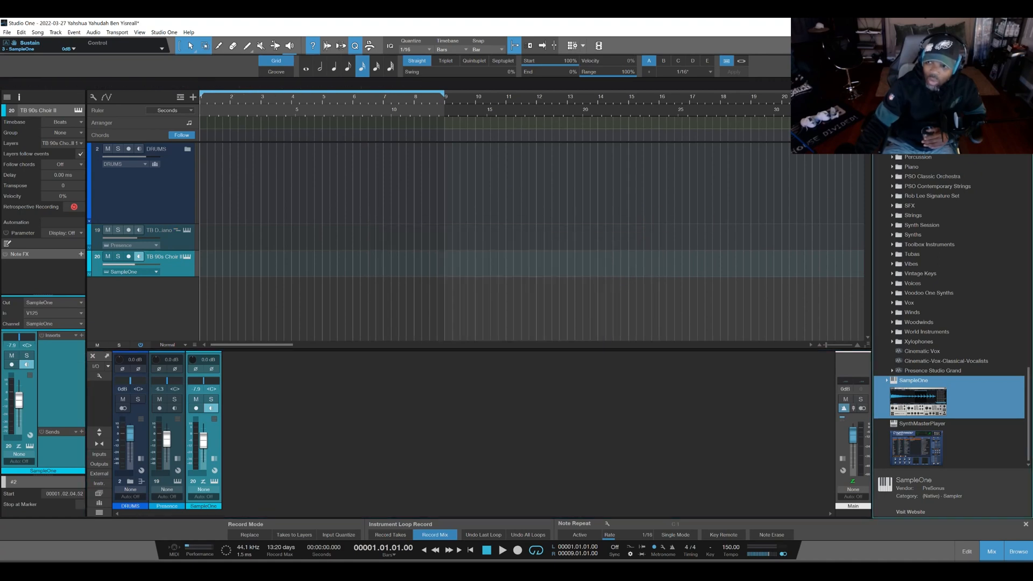
click(949, 98)
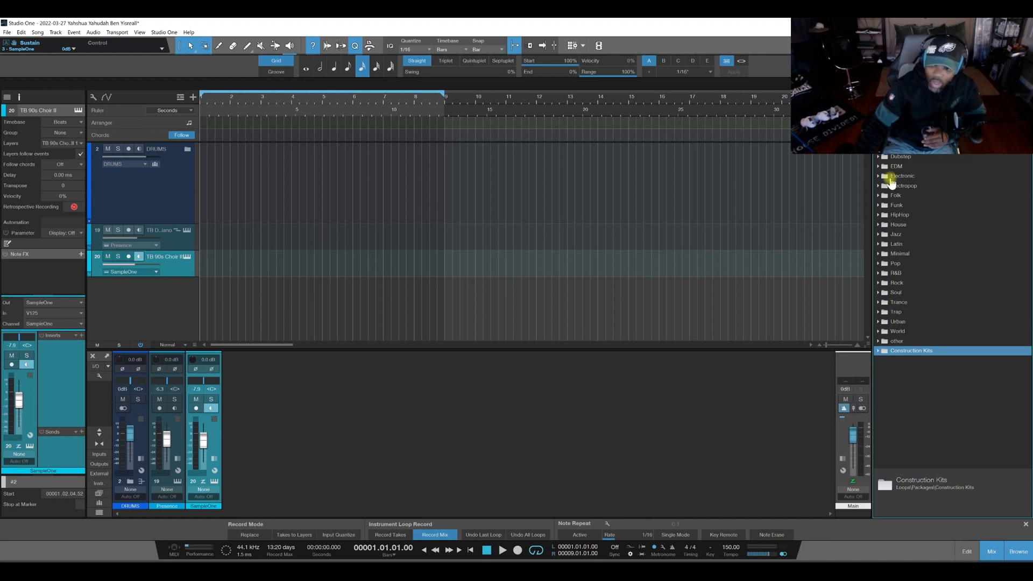
click(878, 147)
click(878, 147)
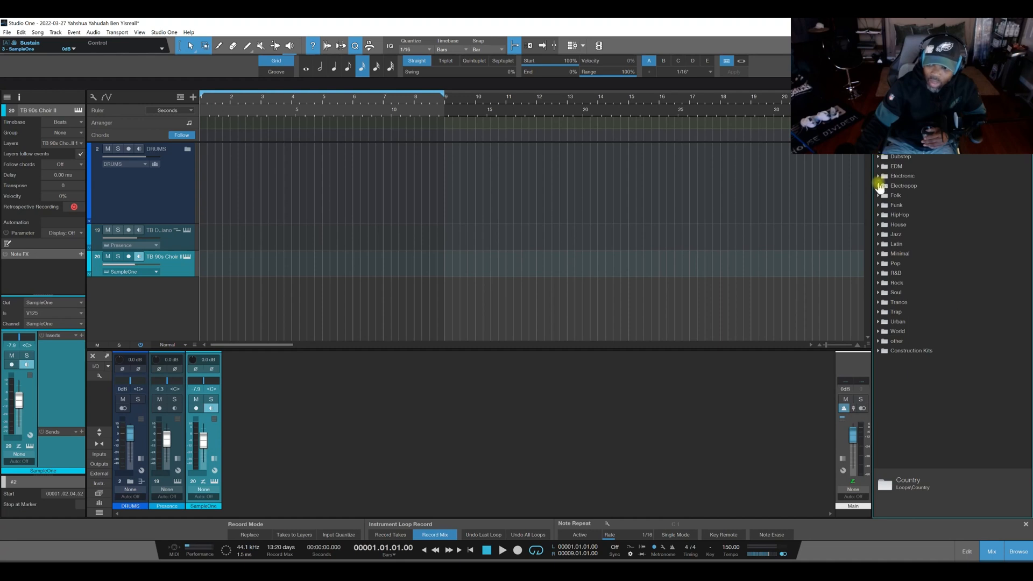
click(878, 214)
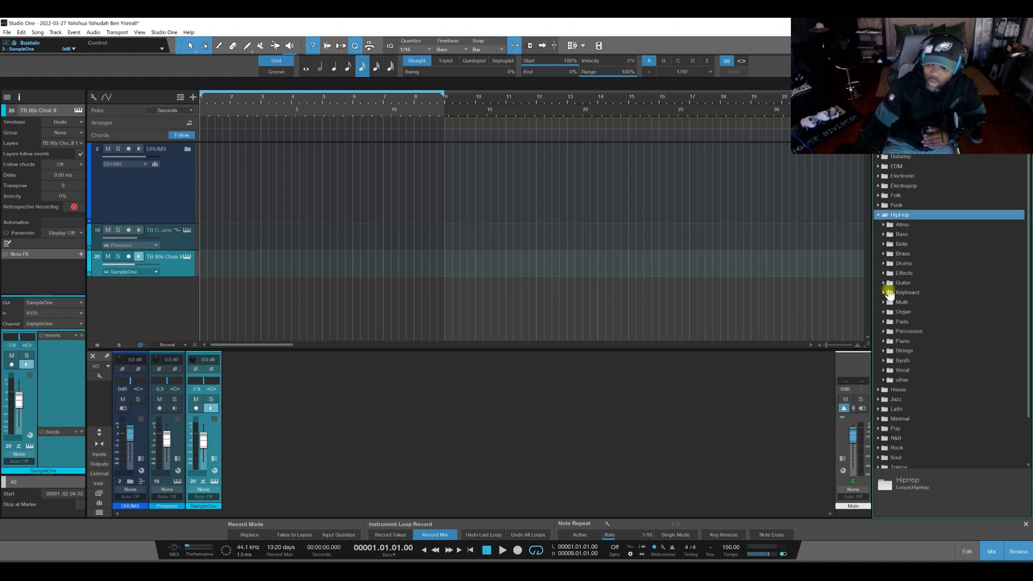
Open the HipHop brass loops and audition 070_Billionaire_Loop_Brass 1_Dm.
click(884, 254)
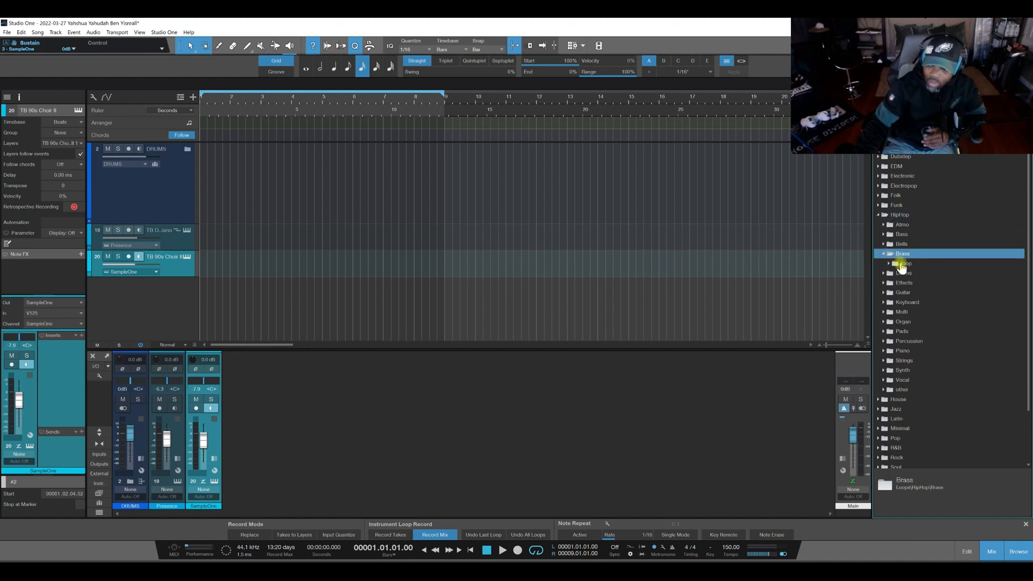
click(889, 263)
click(922, 322)
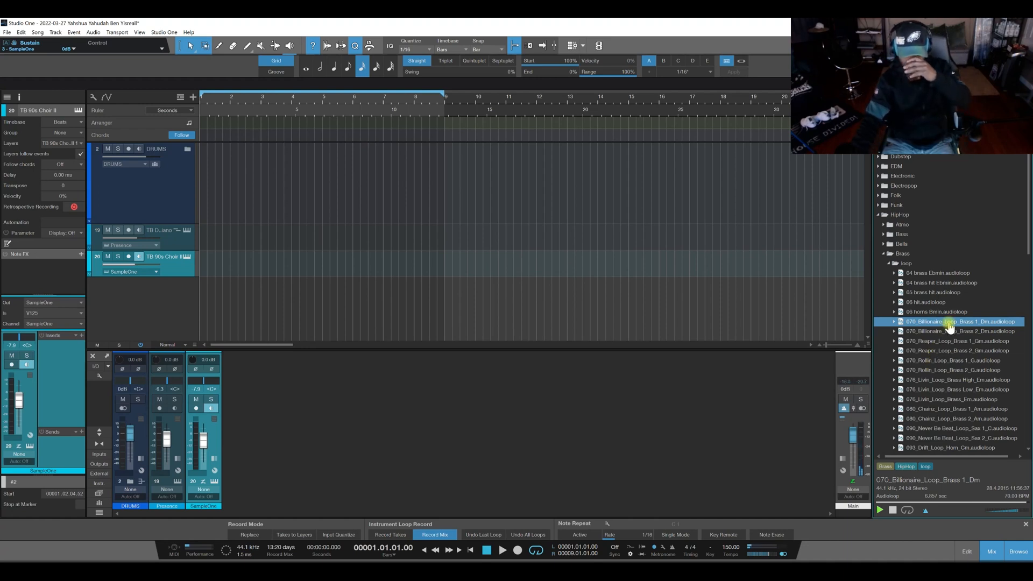
click(881, 509)
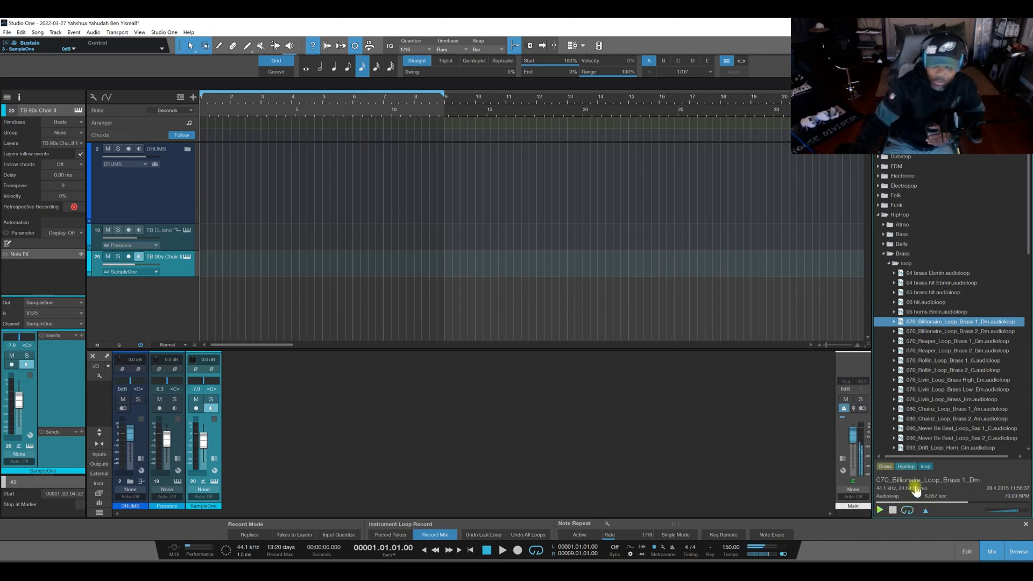
Add 070_Billionaire_Loop_Brass 1_Dm on a new track at bar 1, loop its range in playback and lower its volume to -6.0 dB.
drag(945, 324, 207, 316)
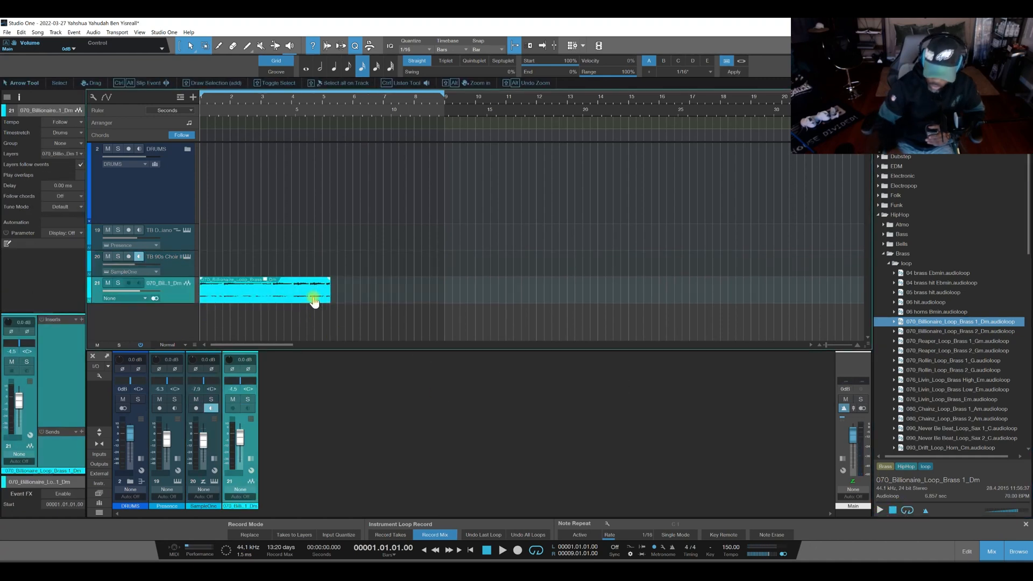
key(p)
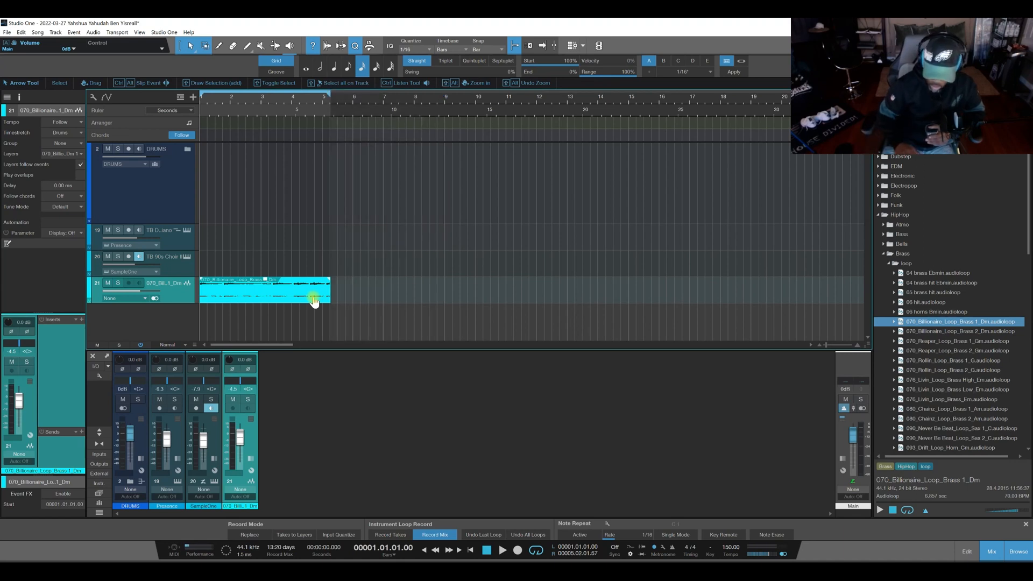
click(502, 549)
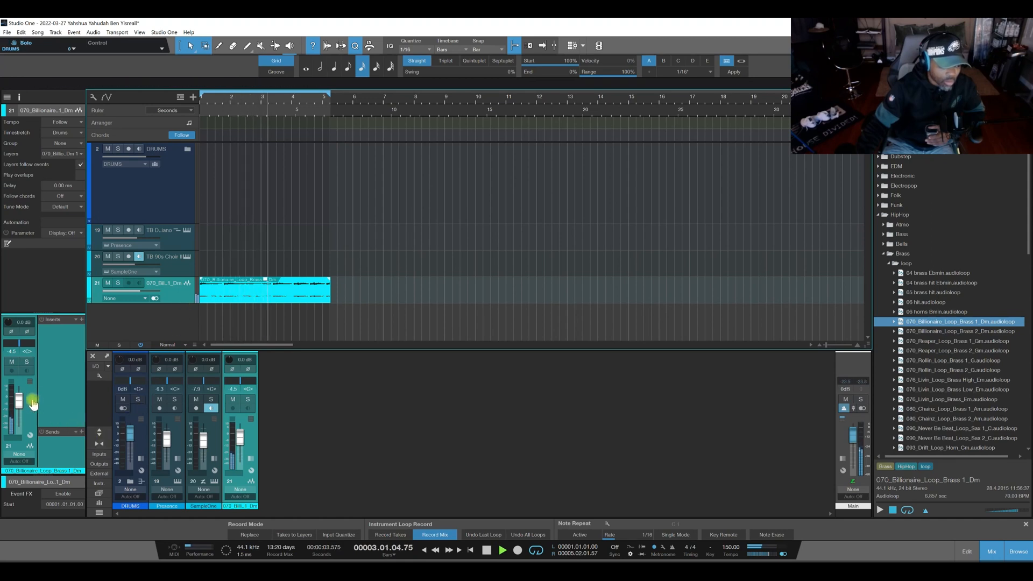
drag(19, 400, 19, 403)
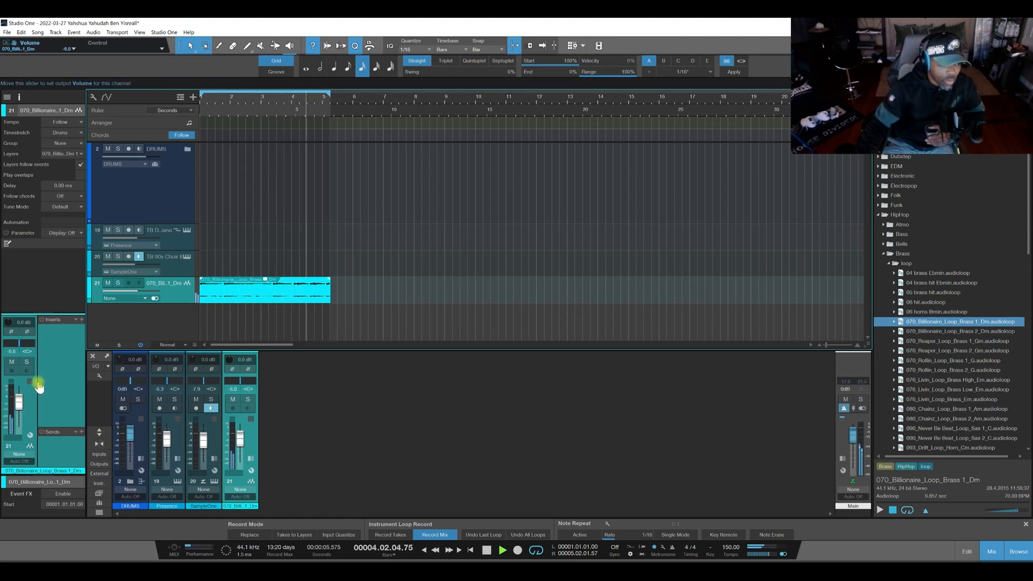
Expand the DRUMS folder track, load the 808 Classic kit into its Impact XT and try it over the looping brass.
click(170, 198)
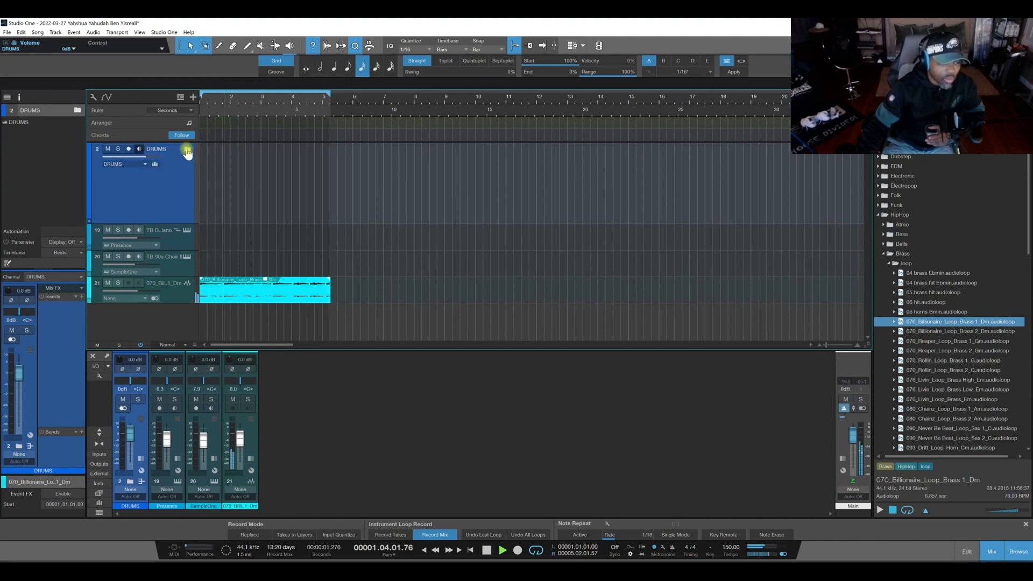
double_click(173, 169)
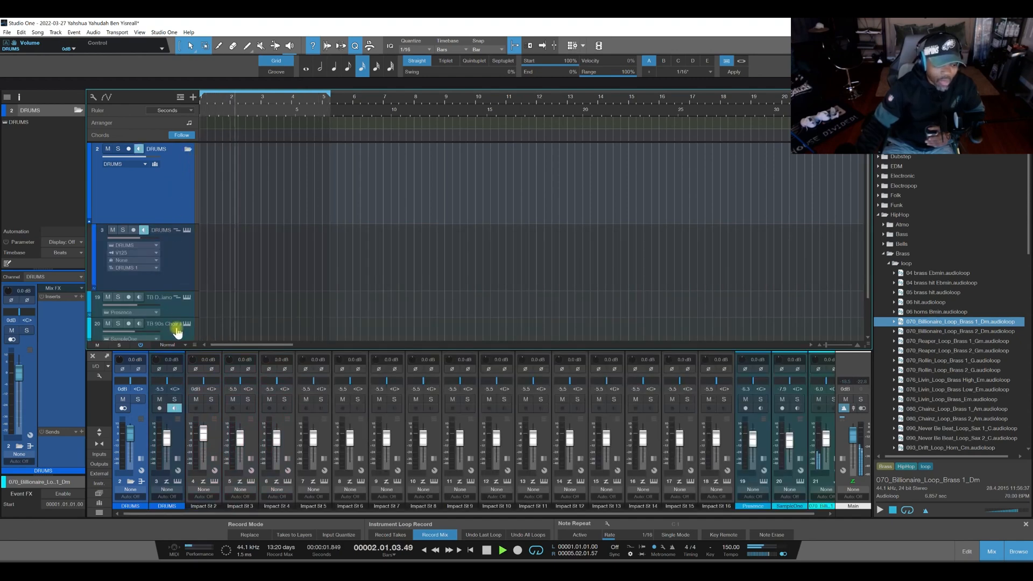
click(173, 408)
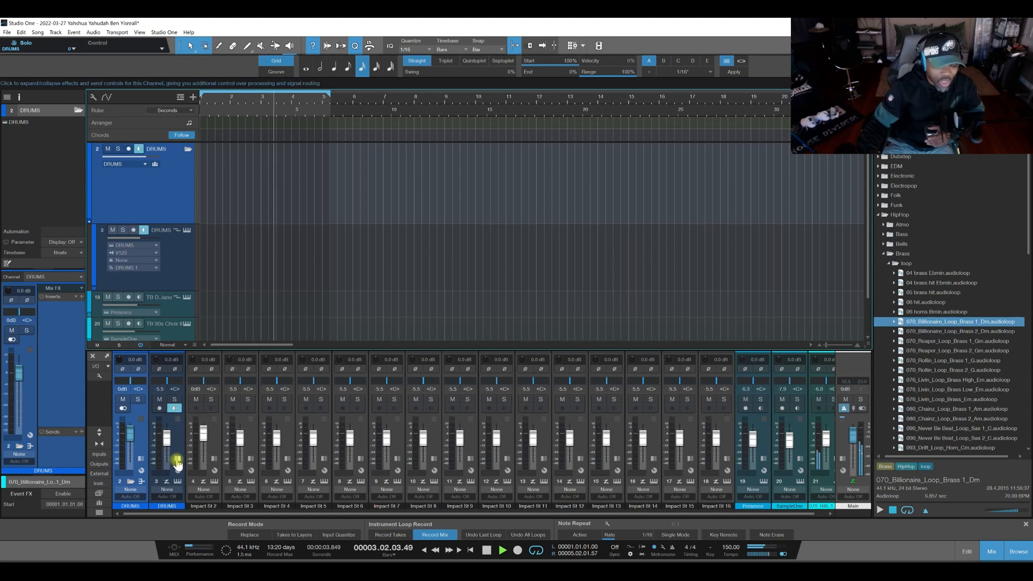
click(178, 269)
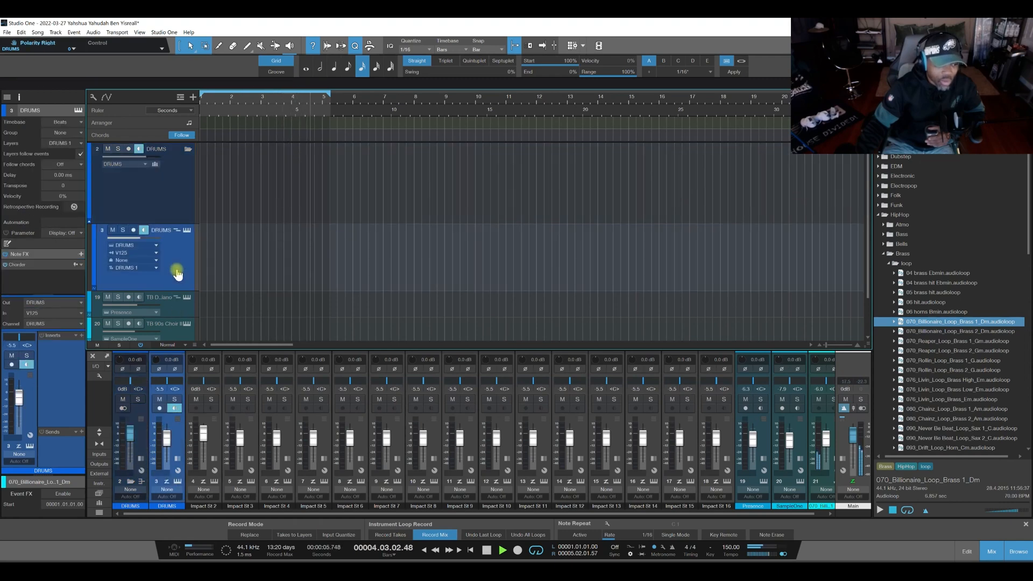
click(186, 229)
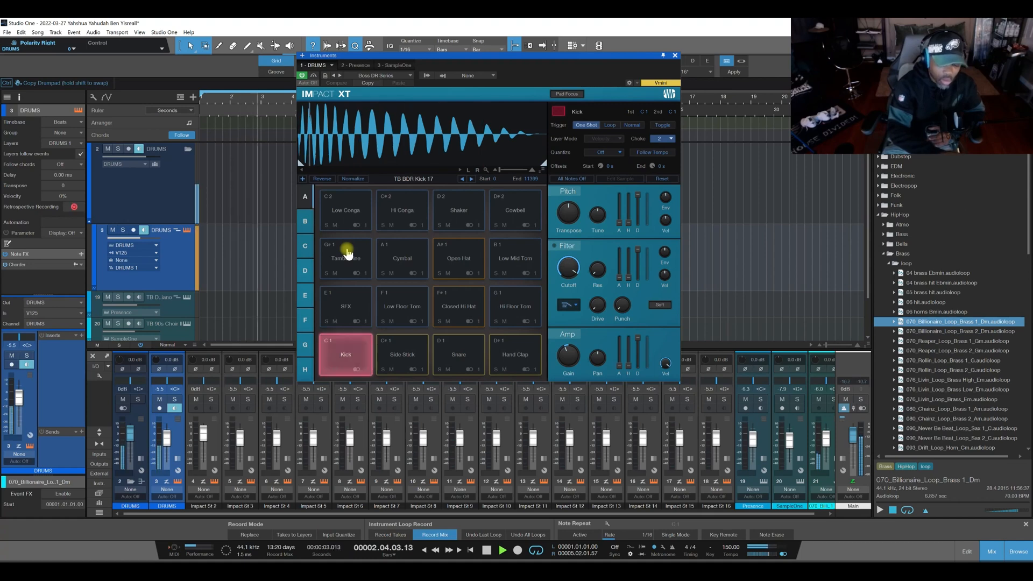
click(390, 77)
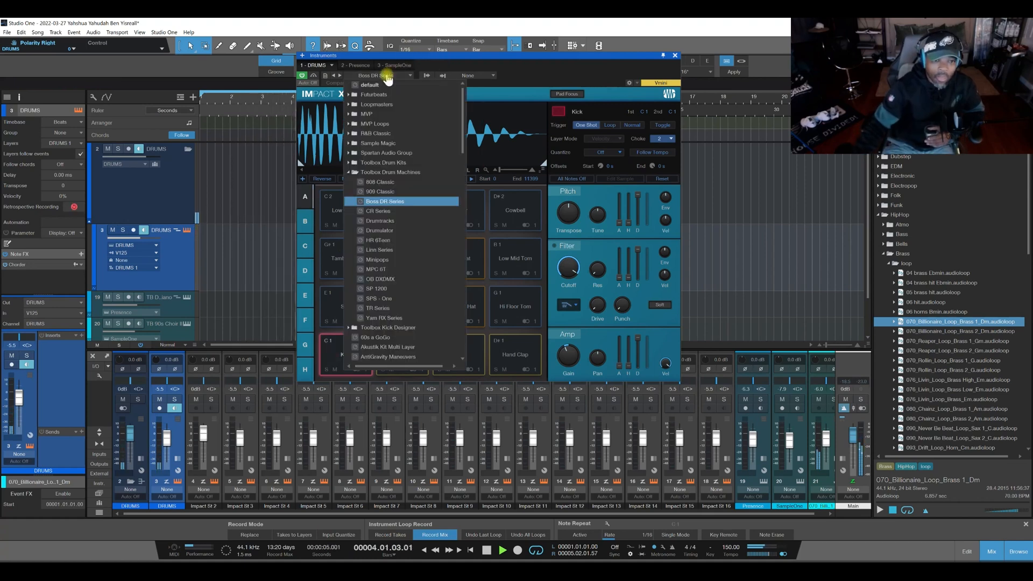
click(388, 186)
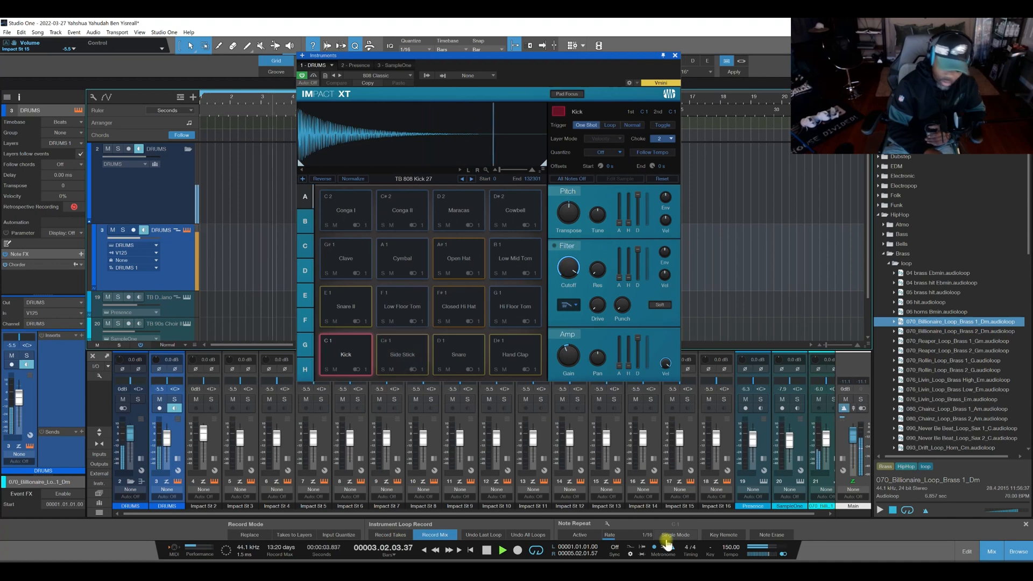
key(space)
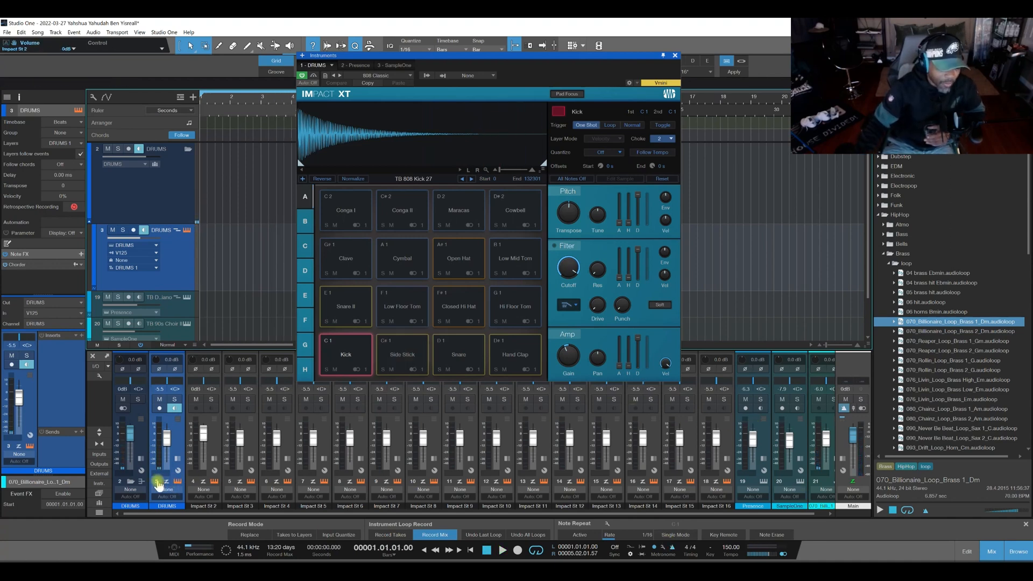
Collapse the DRUMS folder track, audition the Side Stick pad and close Impact XT.
click(129, 483)
click(403, 346)
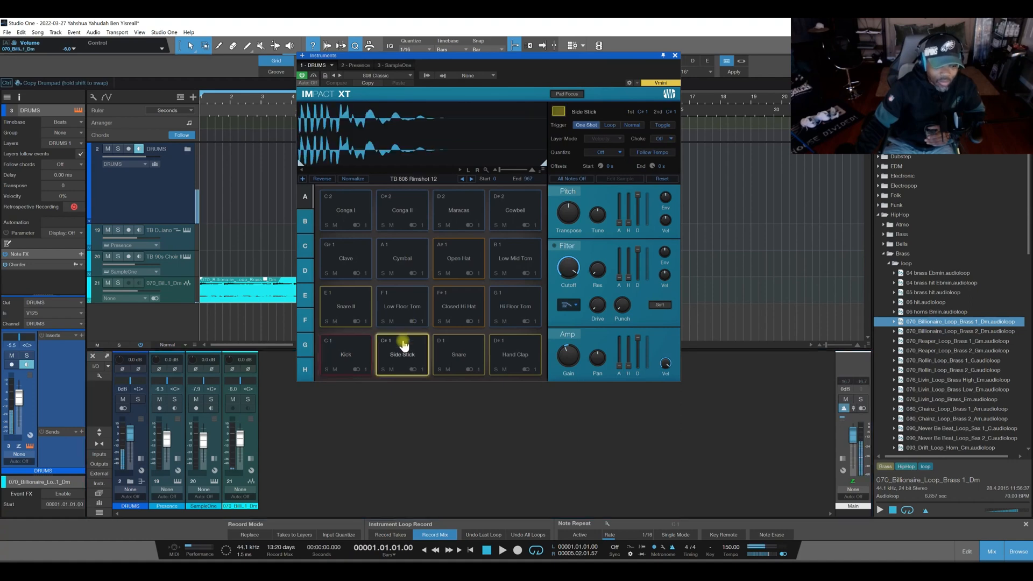
click(674, 55)
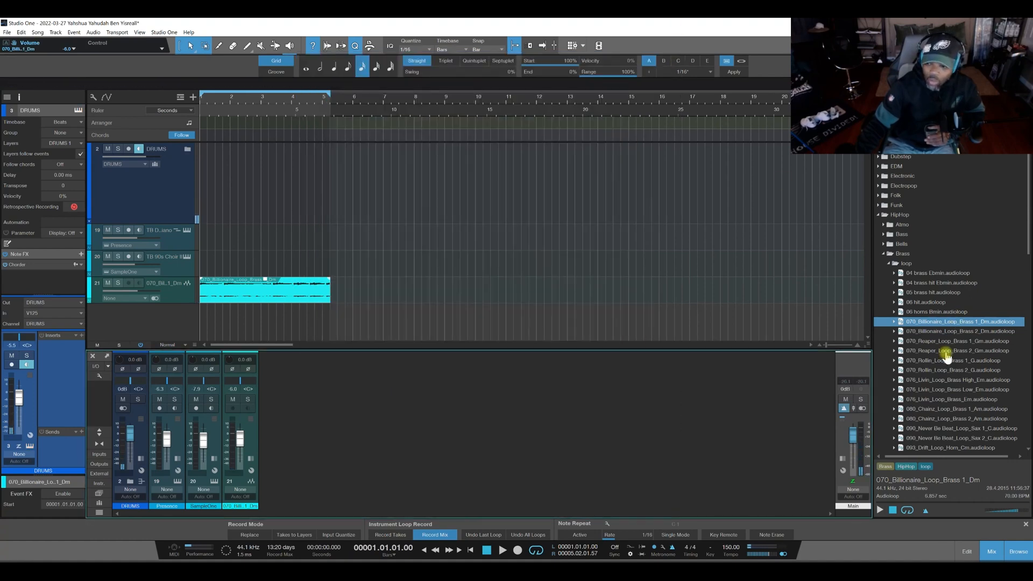
Audition the HipHop brass loop 070_Rollin_Loop_Brass 1_G.
click(945, 361)
click(880, 510)
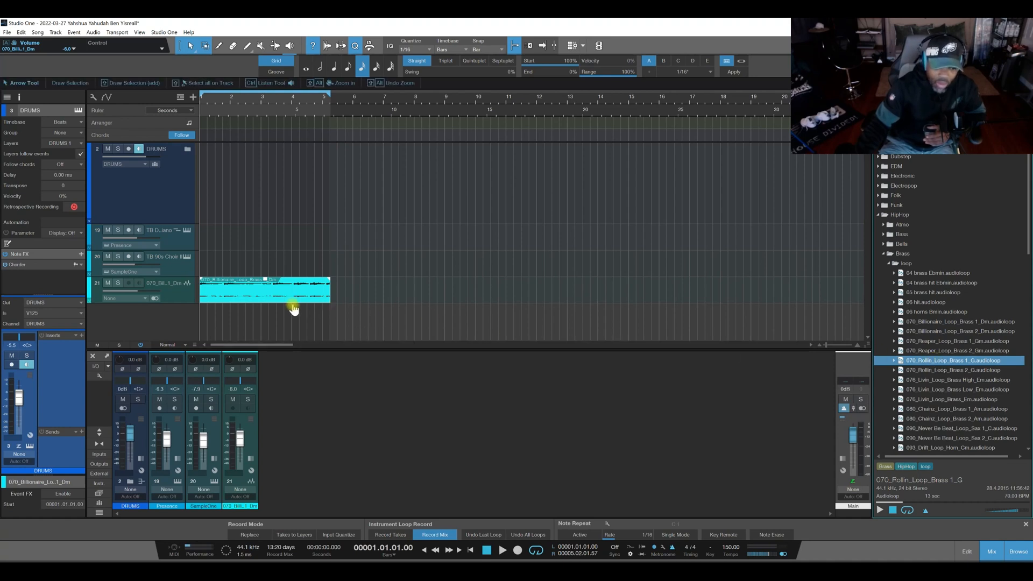
Reverse the audio of the Billionaire brass event, play it back and make its track taller.
right_click(252, 300)
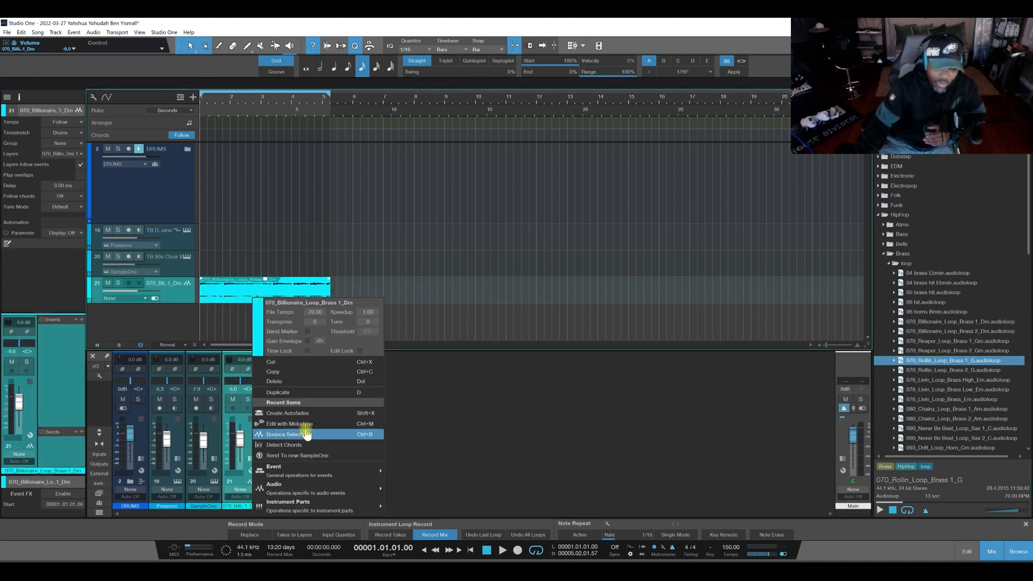
mouse_move(309, 486)
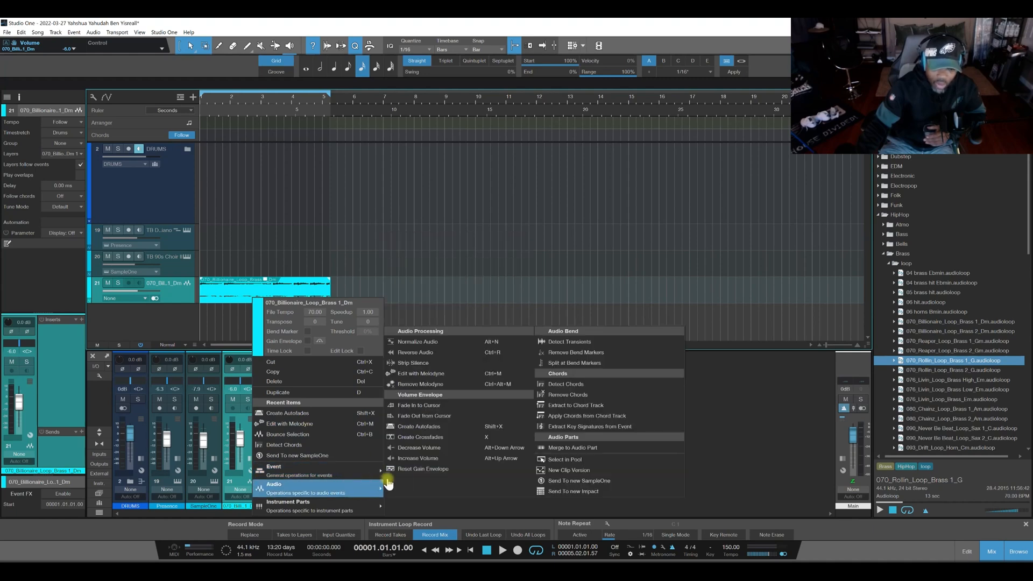
click(419, 353)
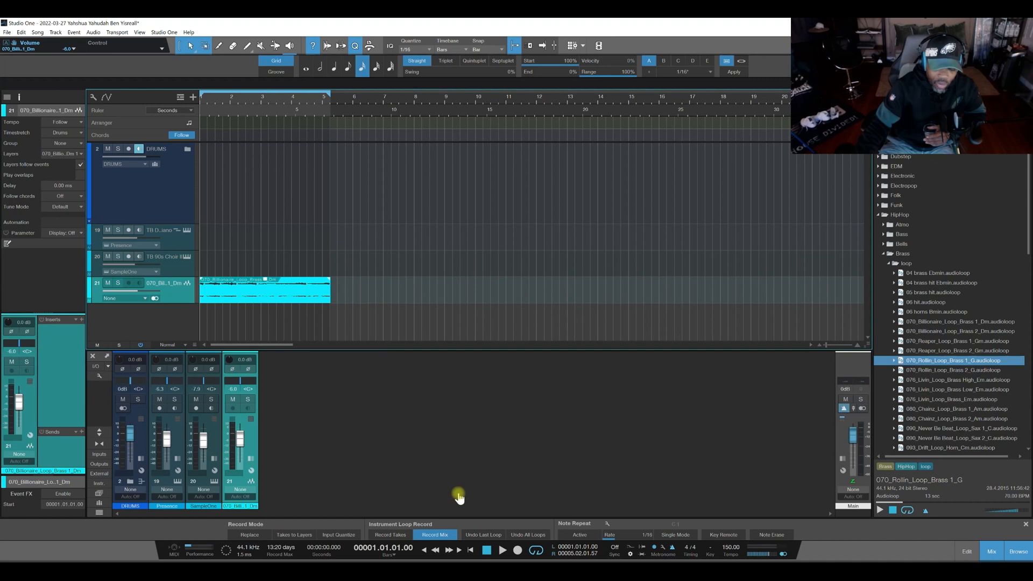
click(498, 551)
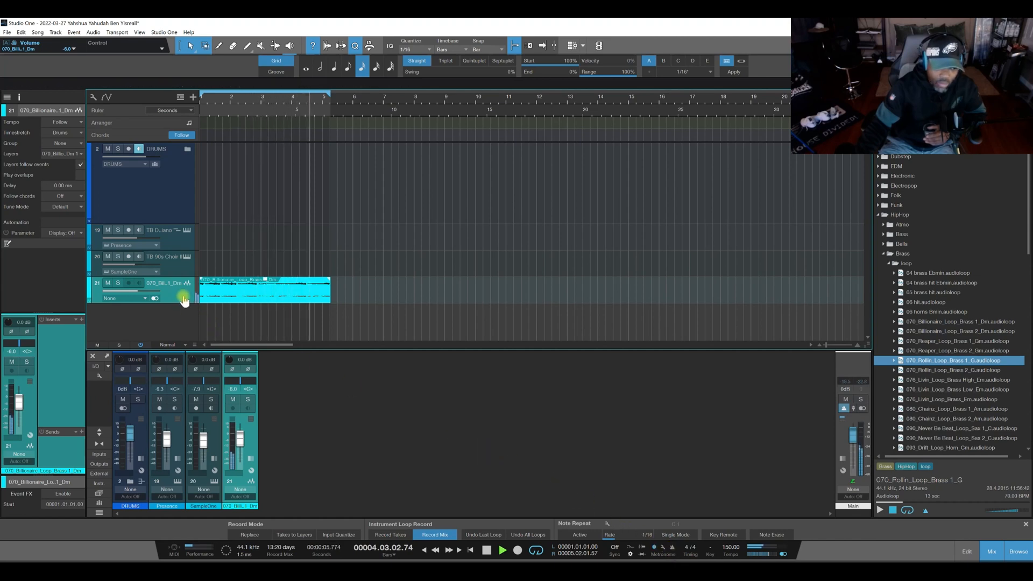
drag(183, 302, 183, 323)
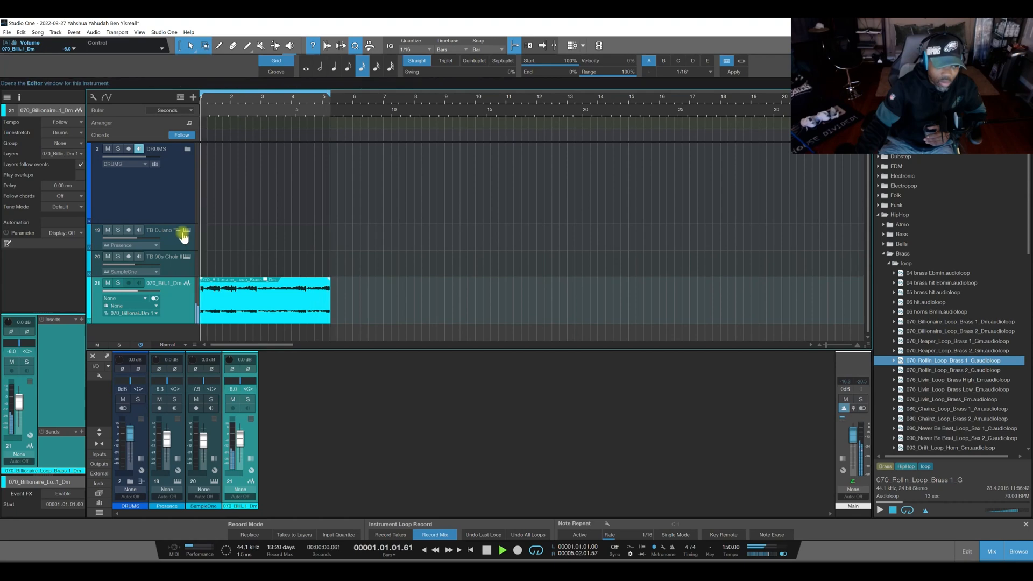
Reopen Impact XT from the DRUMS folder track and load the 909 Classic kit during playback.
click(167, 201)
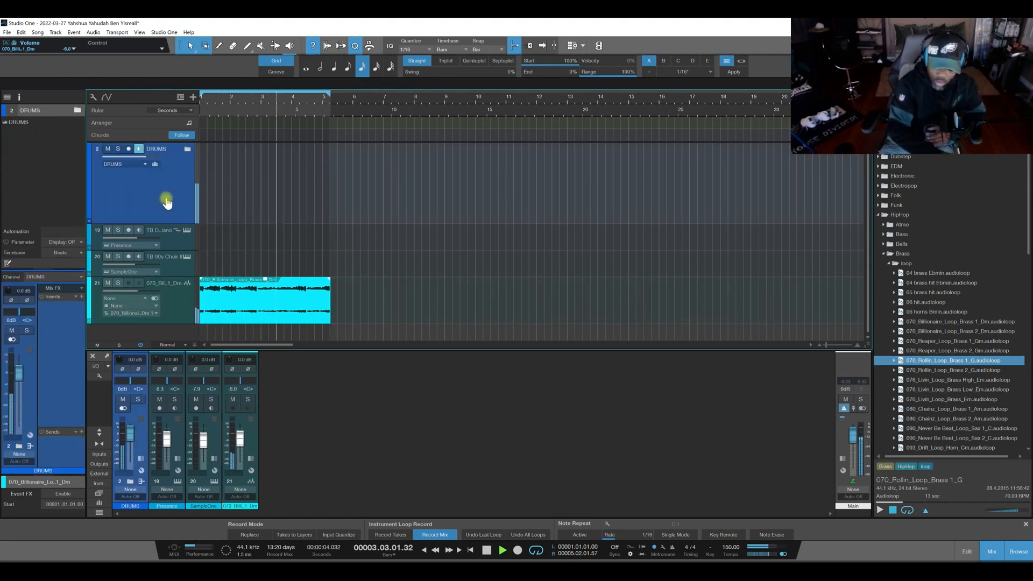
click(187, 153)
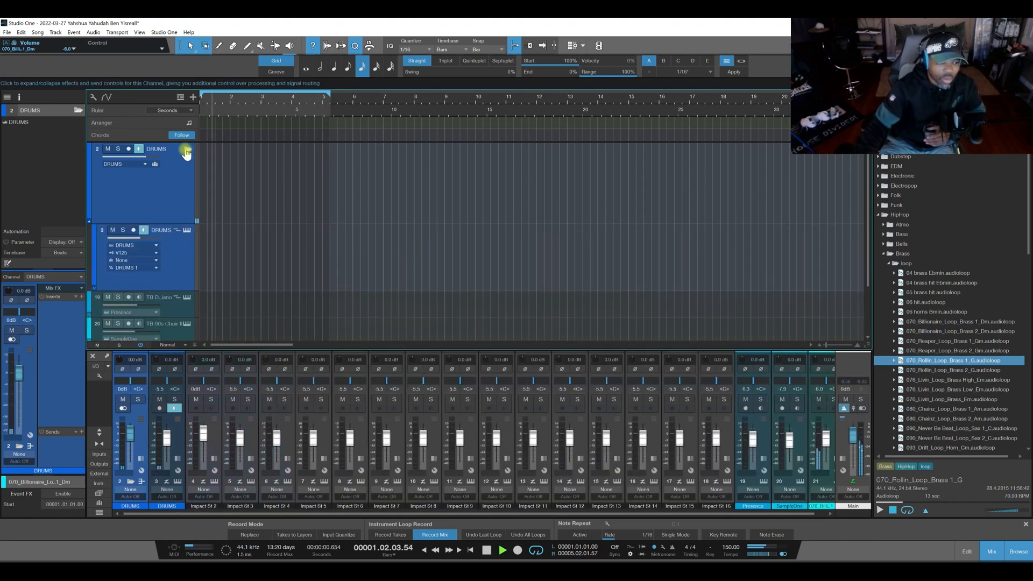
click(188, 230)
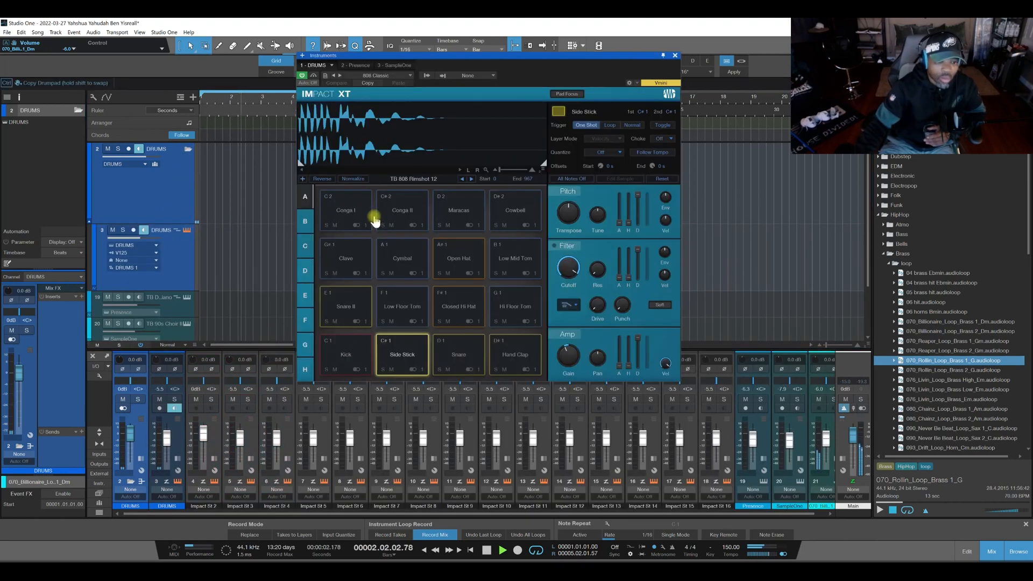
click(381, 76)
click(382, 192)
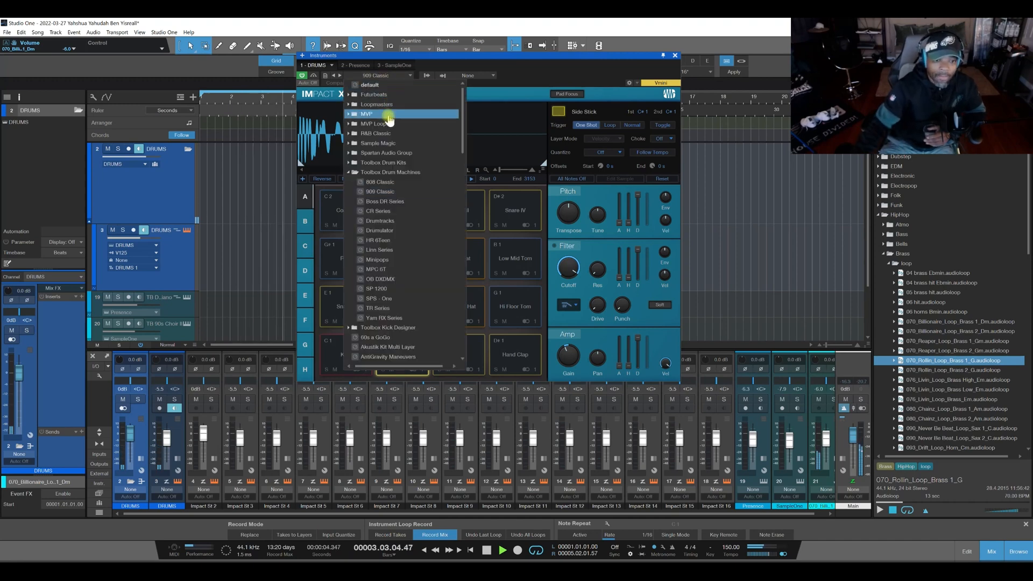
Load TB 808 Urban Edition from Toolbox Drum Kits, try it over the reversed brass loop and stop playback.
click(349, 172)
click(350, 163)
click(374, 172)
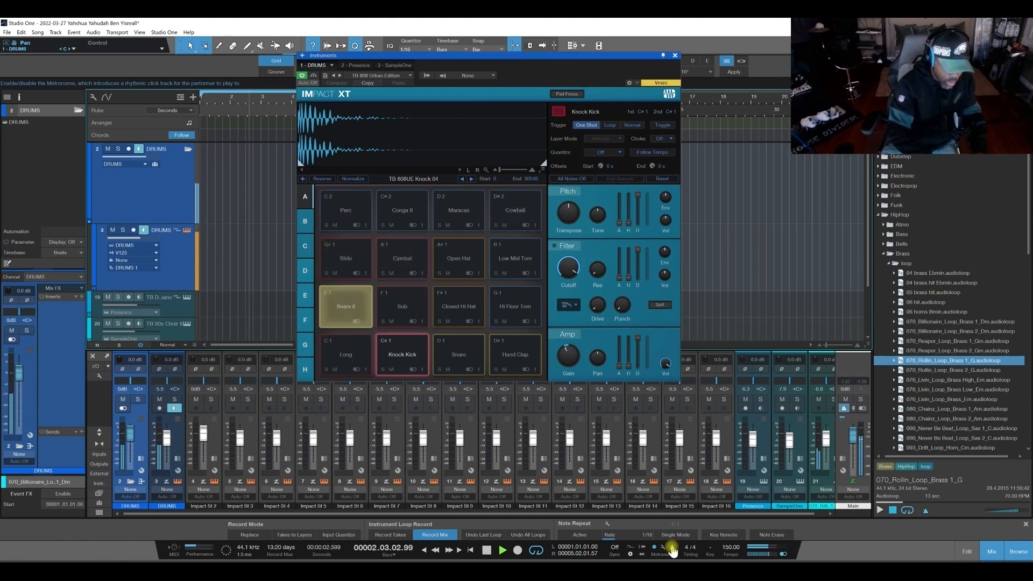
key(space)
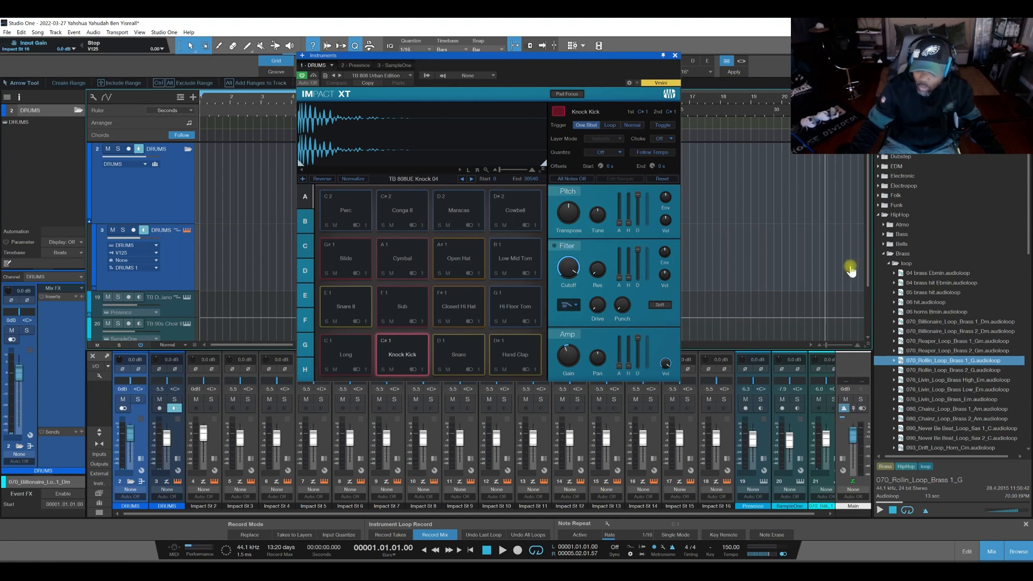
Close the Impact XT window and collapse the Brass, Piano and HipHop loop folders.
click(885, 255)
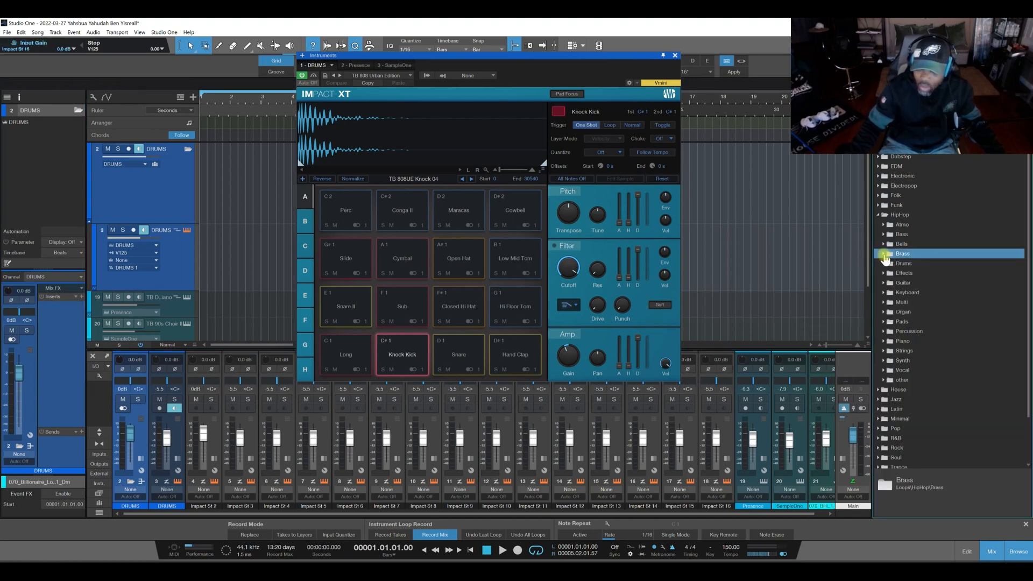
click(883, 341)
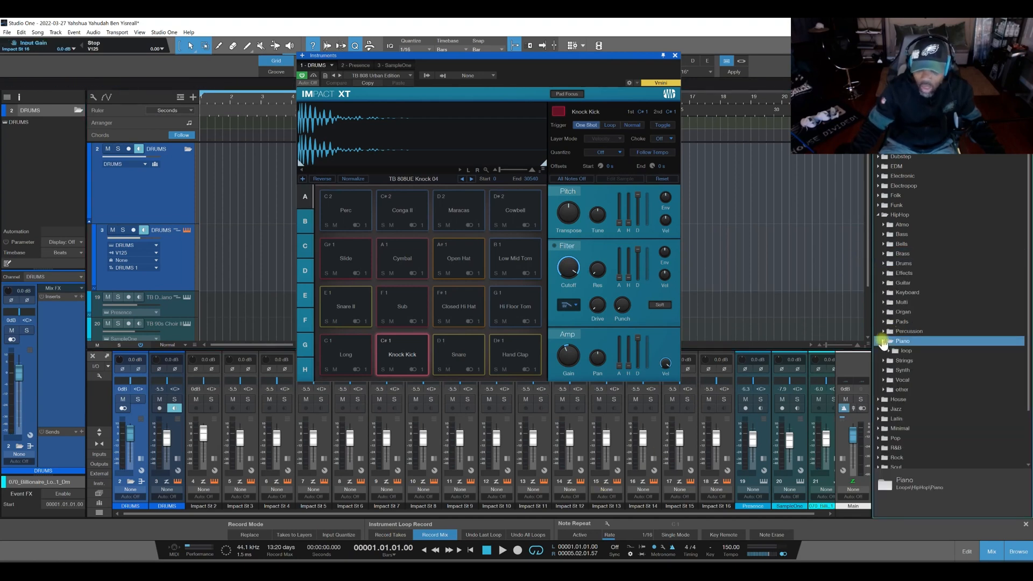
click(675, 56)
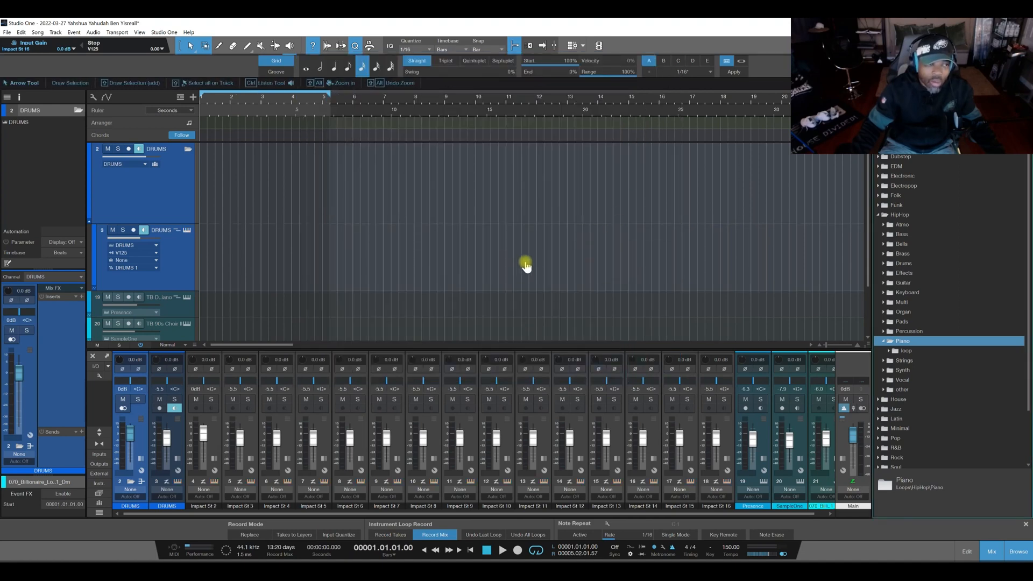
click(883, 341)
click(879, 214)
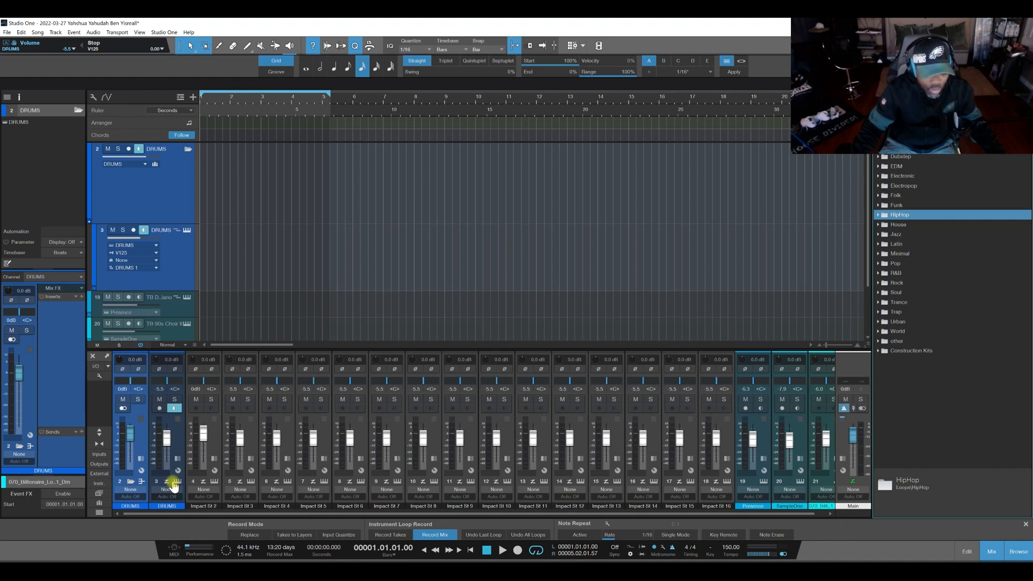
Collapse the DRUMS folder's channels and browse the preset folders in the instrument list.
click(129, 481)
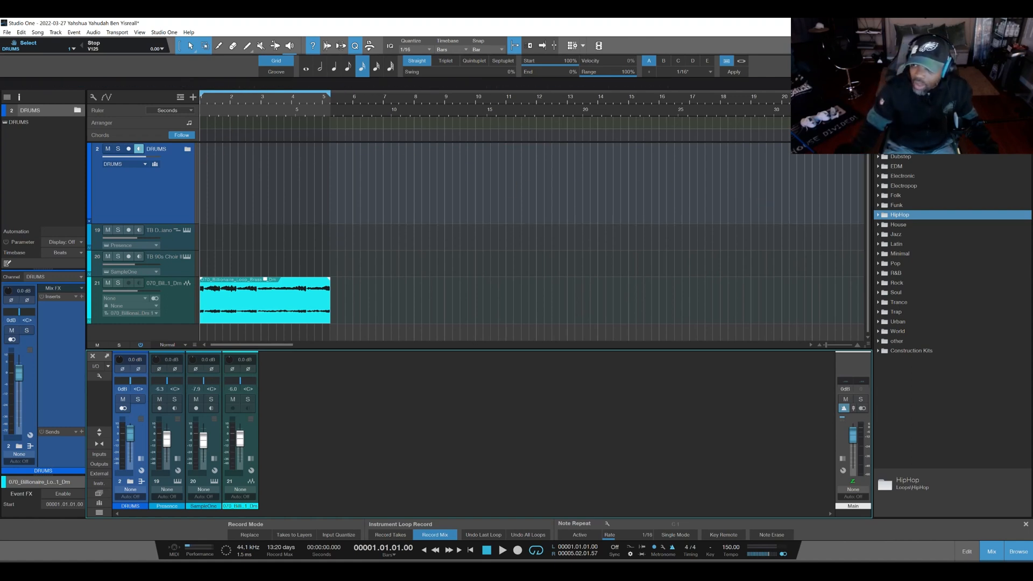
click(960, 97)
click(890, 97)
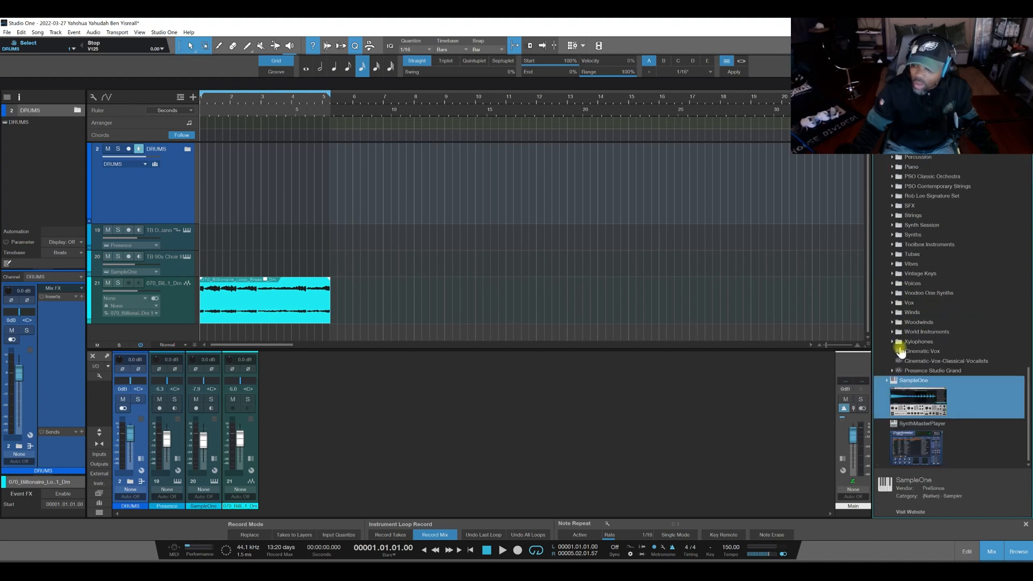
scroll(907, 312, up, 5)
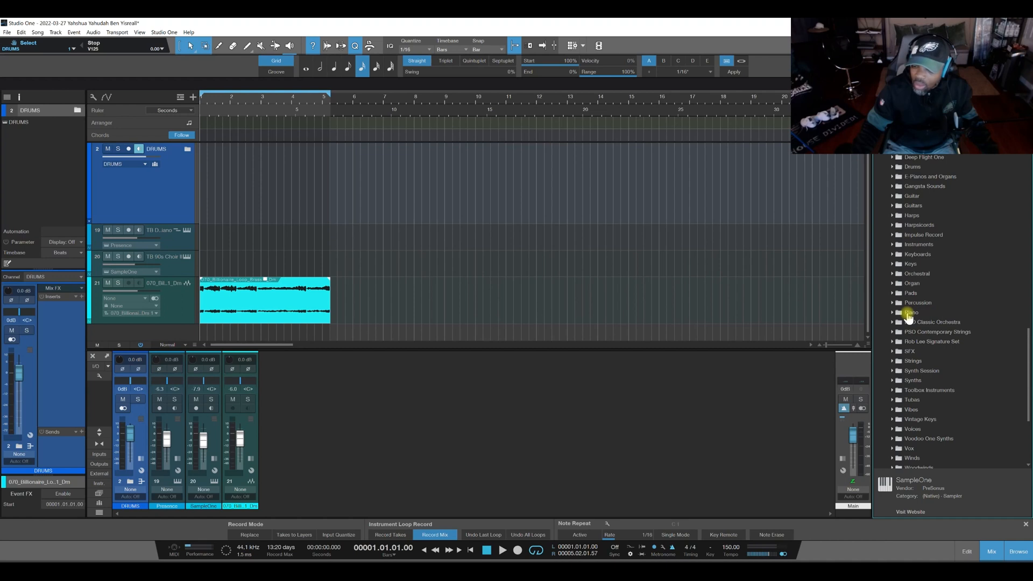
Load a TB Studio Live preset from Toolbox Color Schemes in the appearance options and apply it.
click(168, 33)
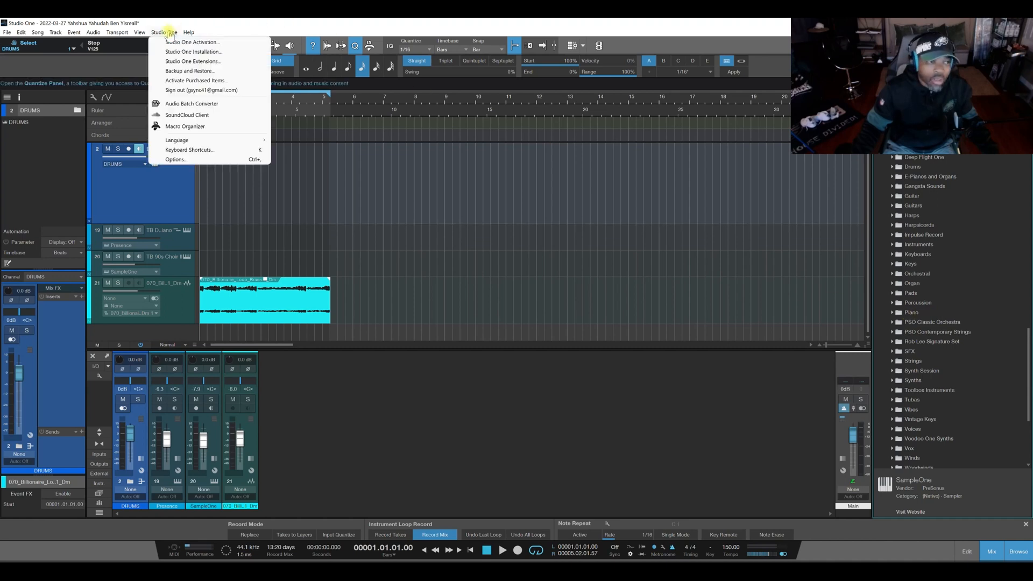
click(203, 159)
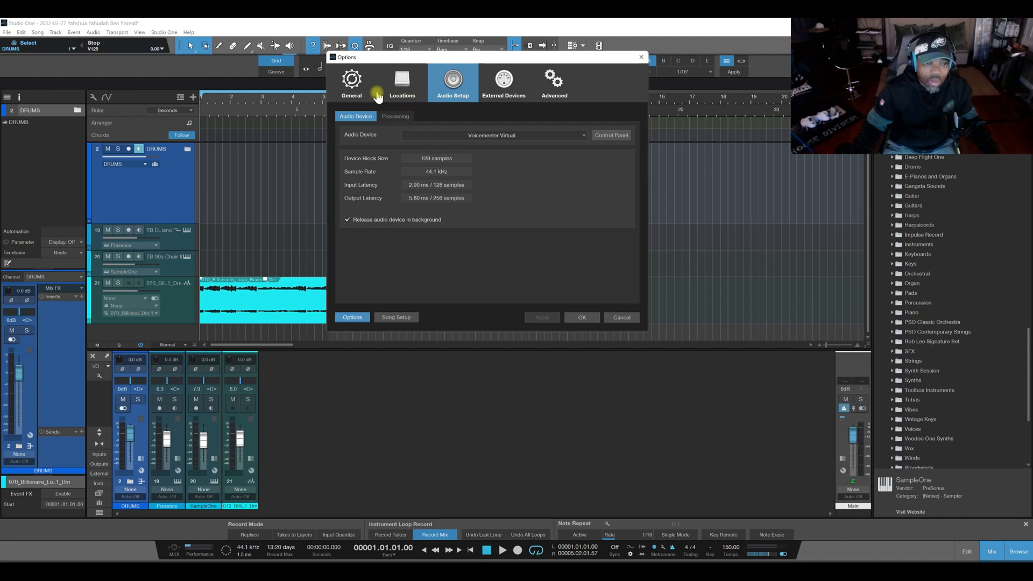
click(370, 90)
click(383, 116)
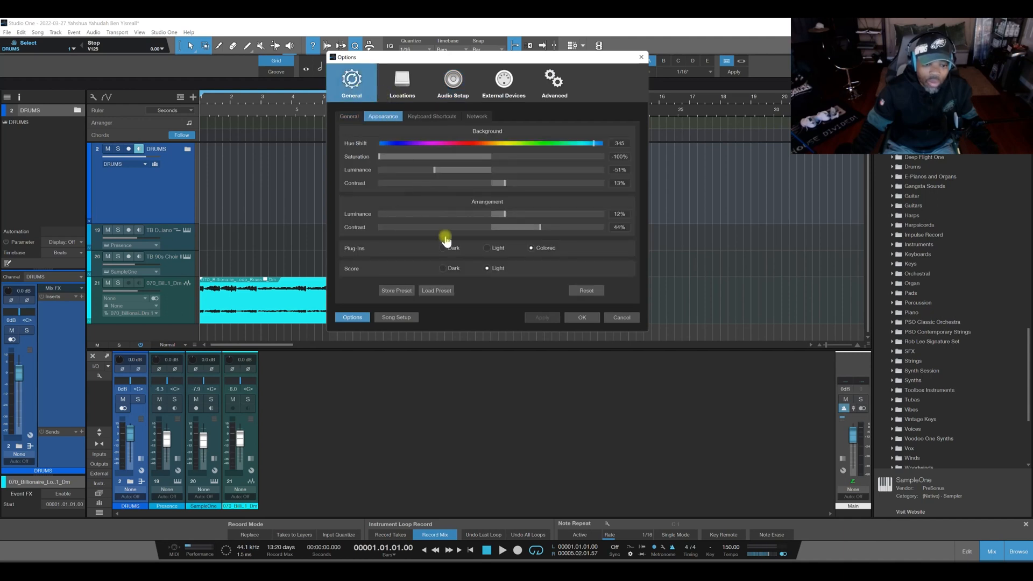
click(435, 291)
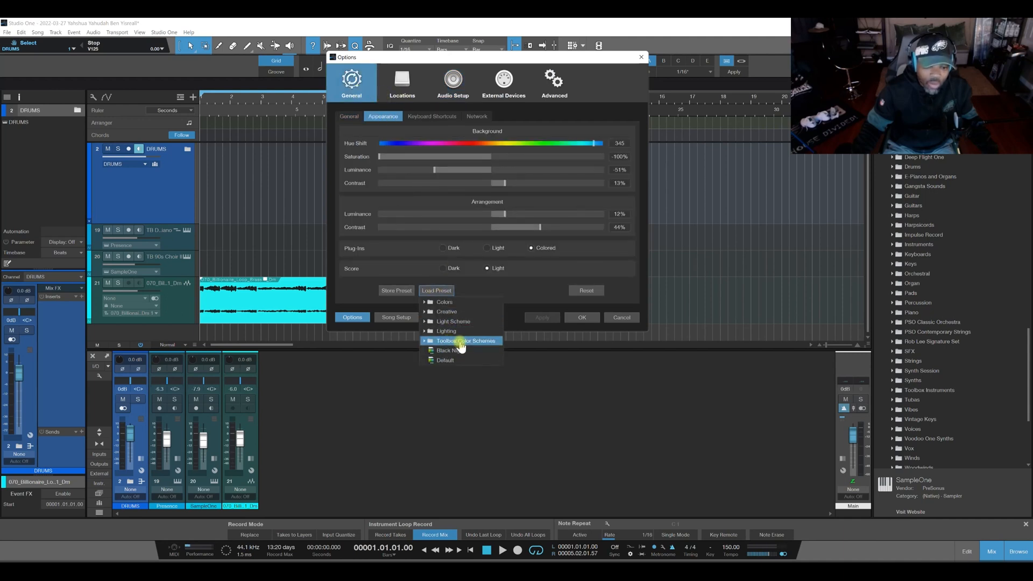
click(424, 341)
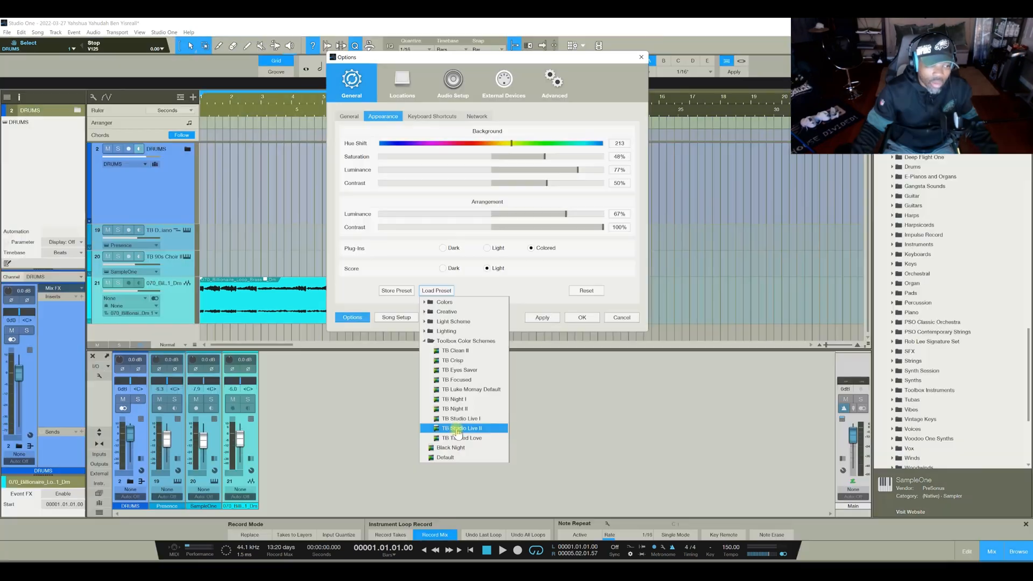
click(463, 418)
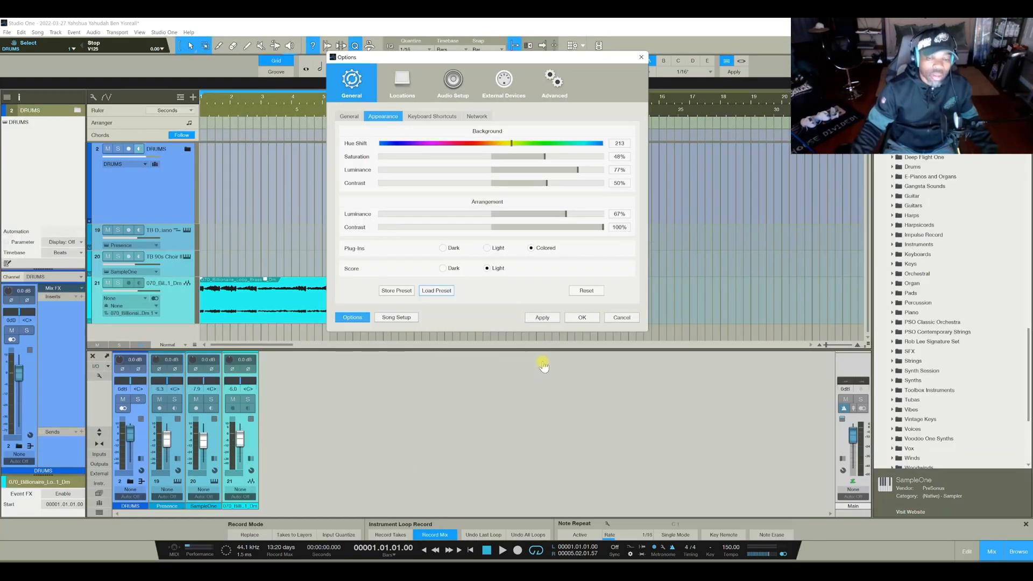
click(582, 318)
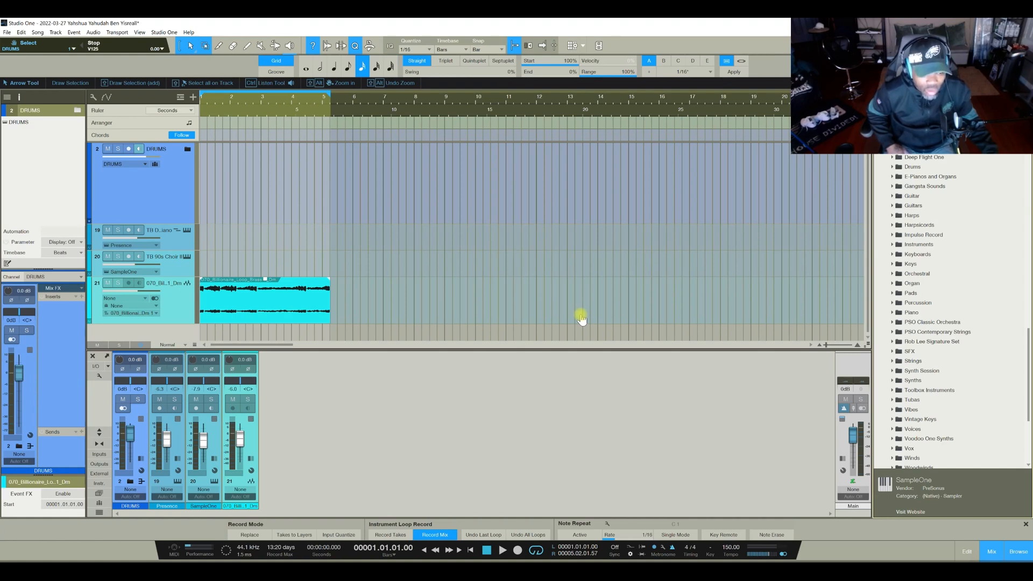
Reopen the appearance options and display the available color scheme presets.
click(154, 33)
click(178, 152)
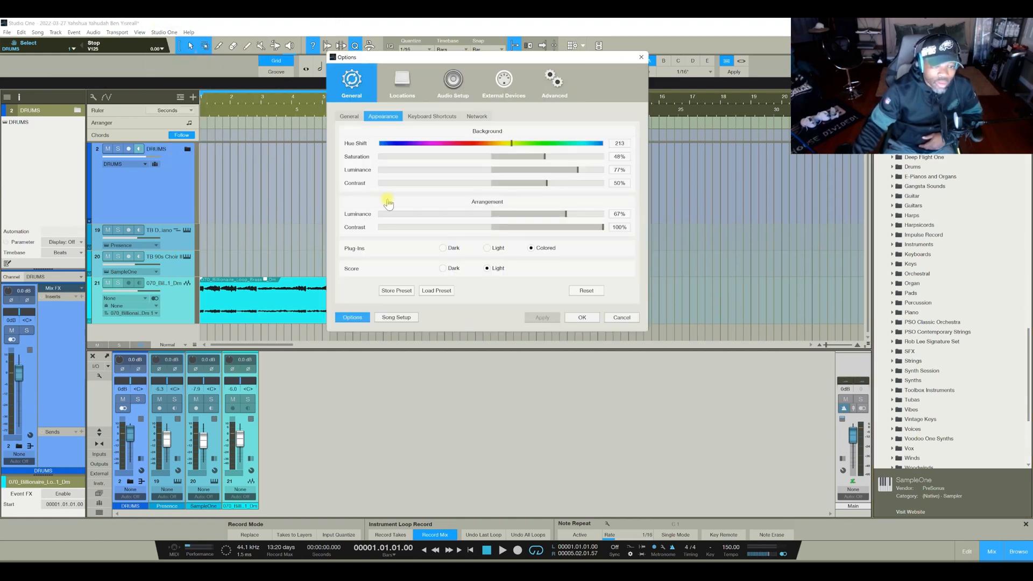
click(434, 293)
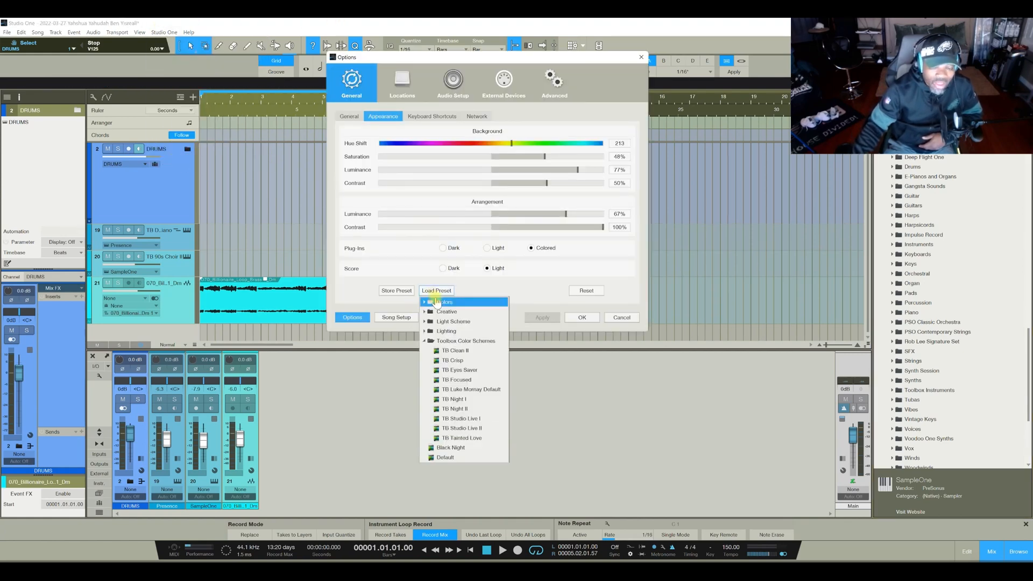